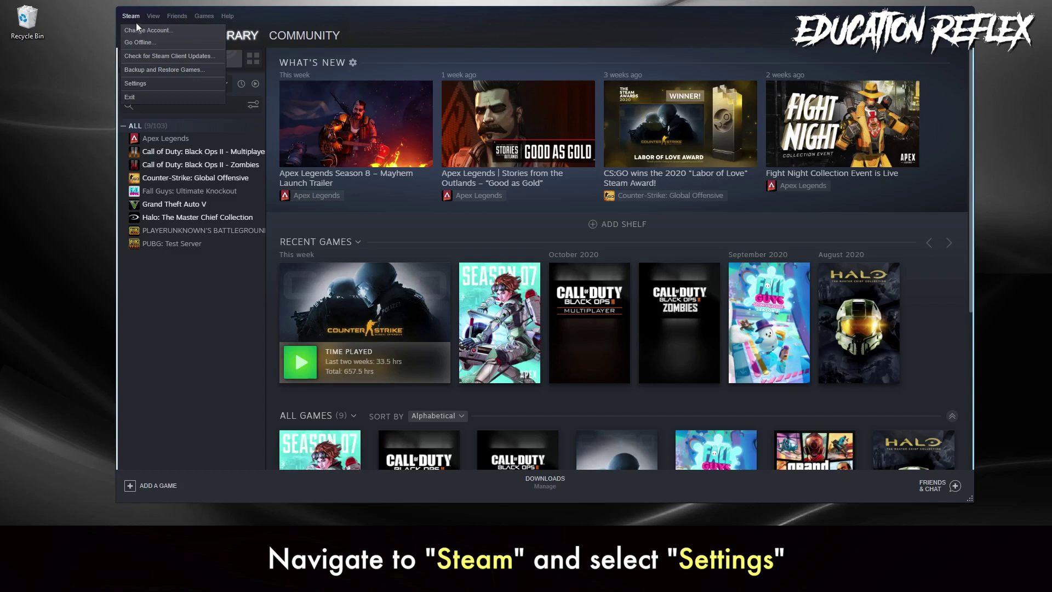
# - Disable the Steam Overlay while in-game in Steam's In-Game settings and save the change
pyautogui.click(162, 83)
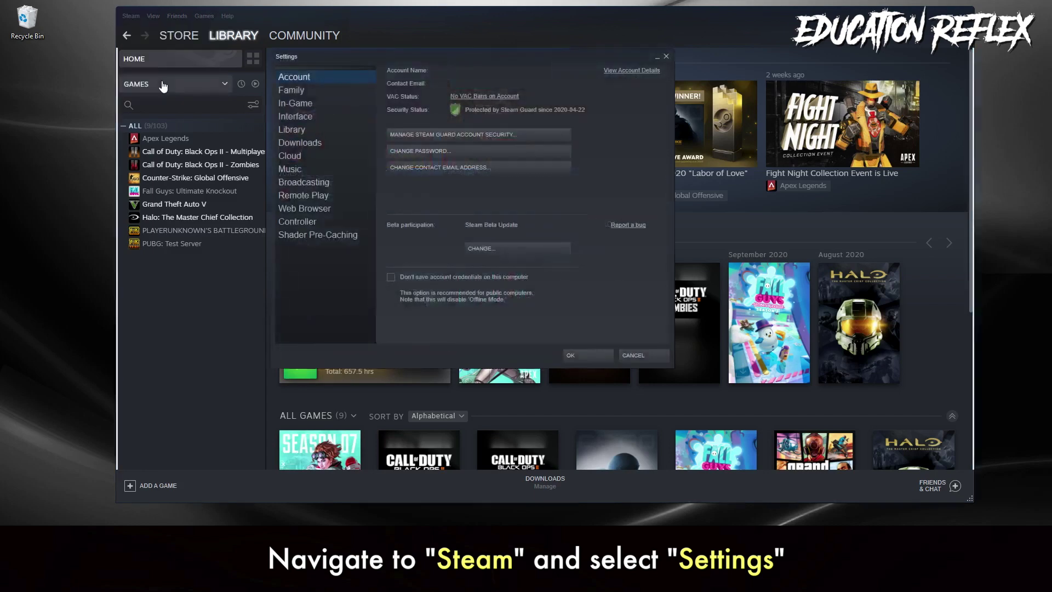
pyautogui.click(307, 104)
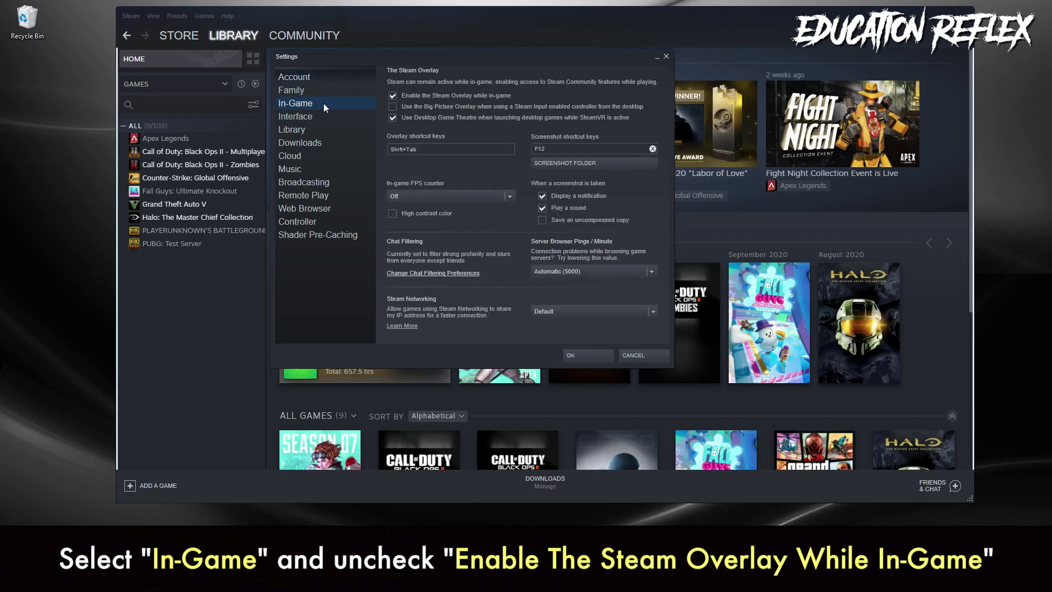
pyautogui.click(392, 96)
pyautogui.click(595, 357)
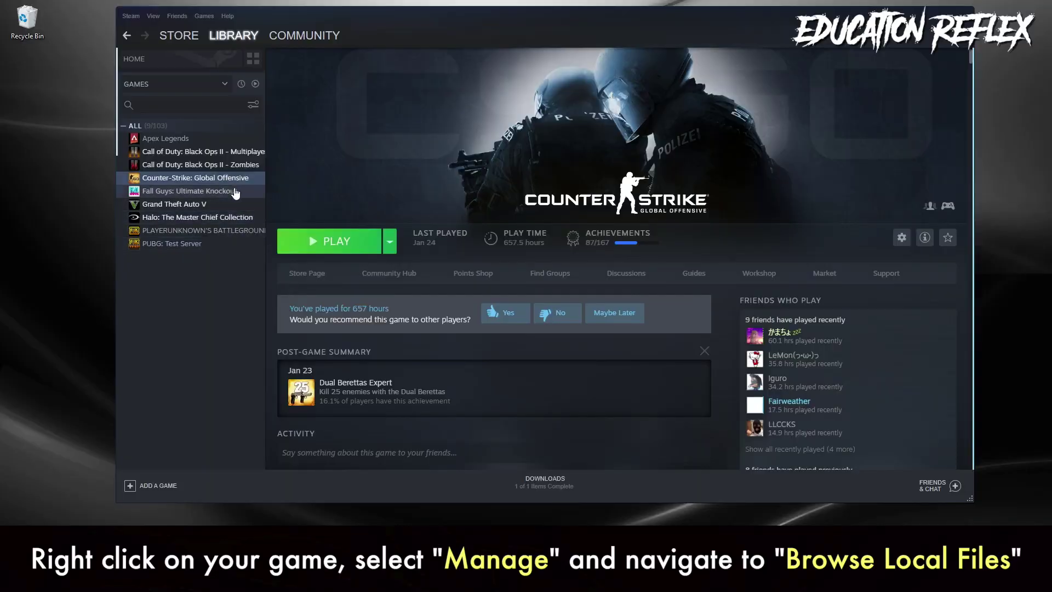
# - Browse the local files of Counter-Strike: Global Offensive from the Steam library and move the folder window higher on the desktop
pyautogui.rightClick(226, 178)
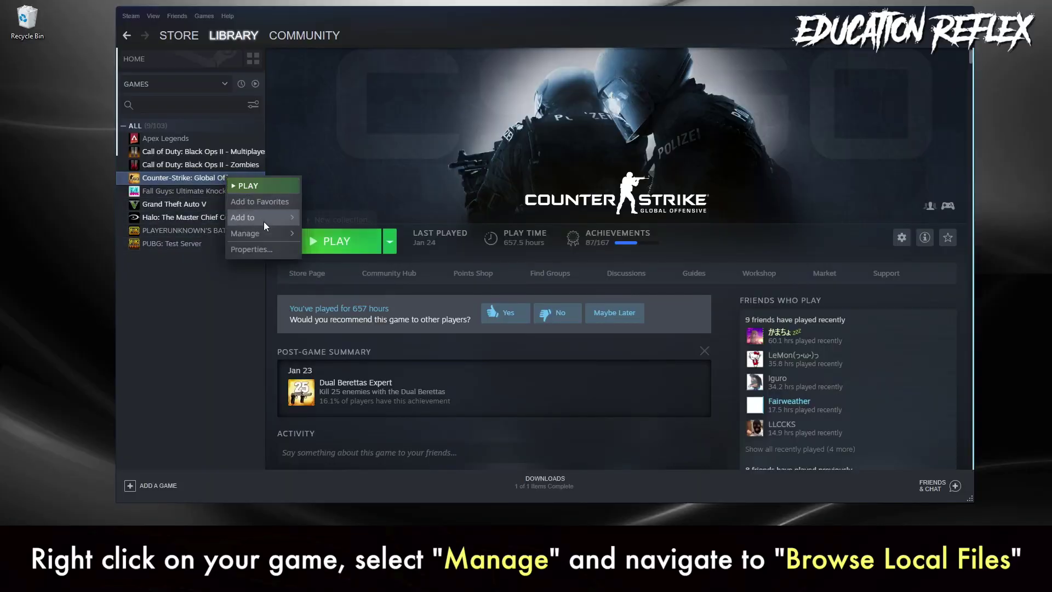
pyautogui.moveTo(272, 232)
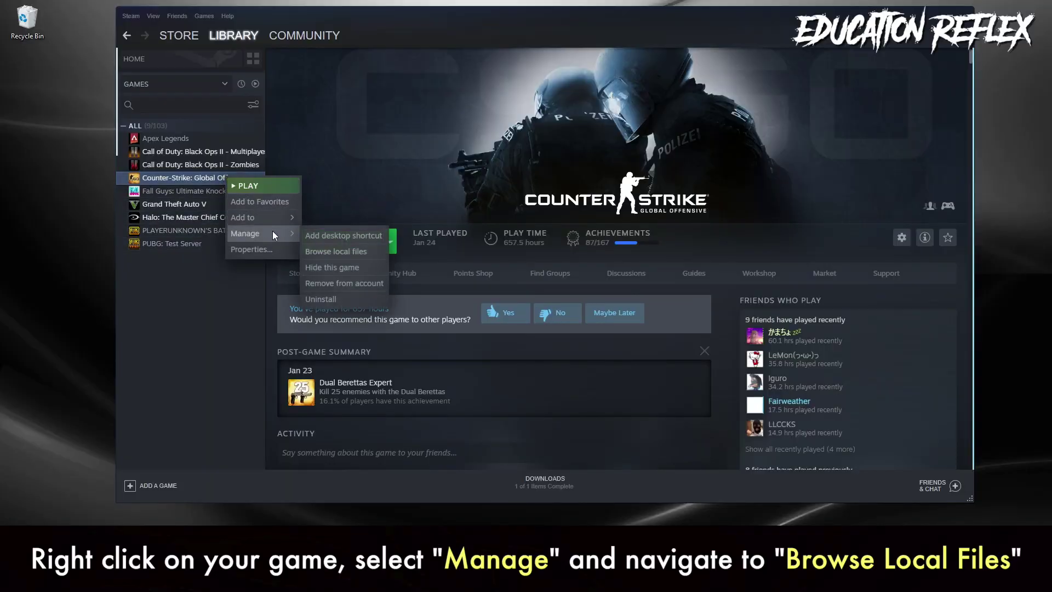
pyautogui.click(376, 255)
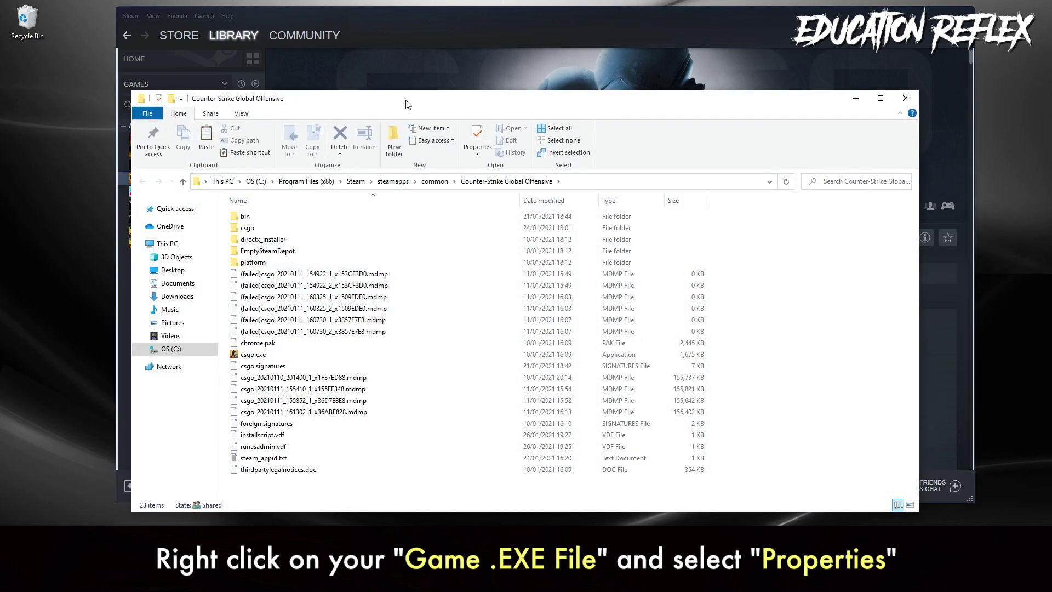
pyautogui.moveTo(406, 104); pyautogui.dragTo(427, 36)
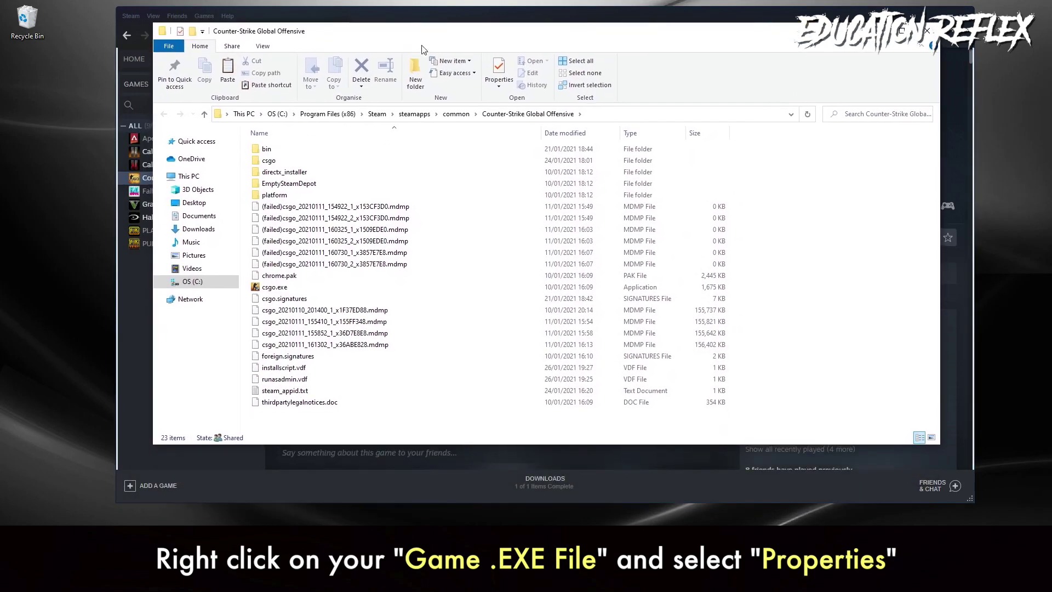
# - Open the properties of csgo.exe and move the properties window clear of the file list's lower part
pyautogui.click(281, 290)
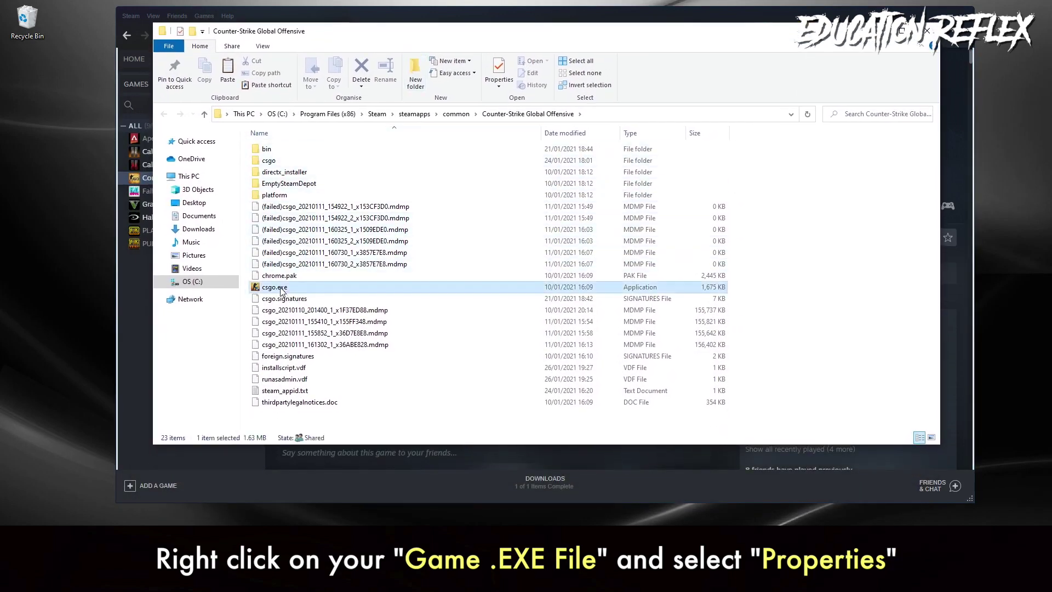
pyautogui.rightClick(284, 286)
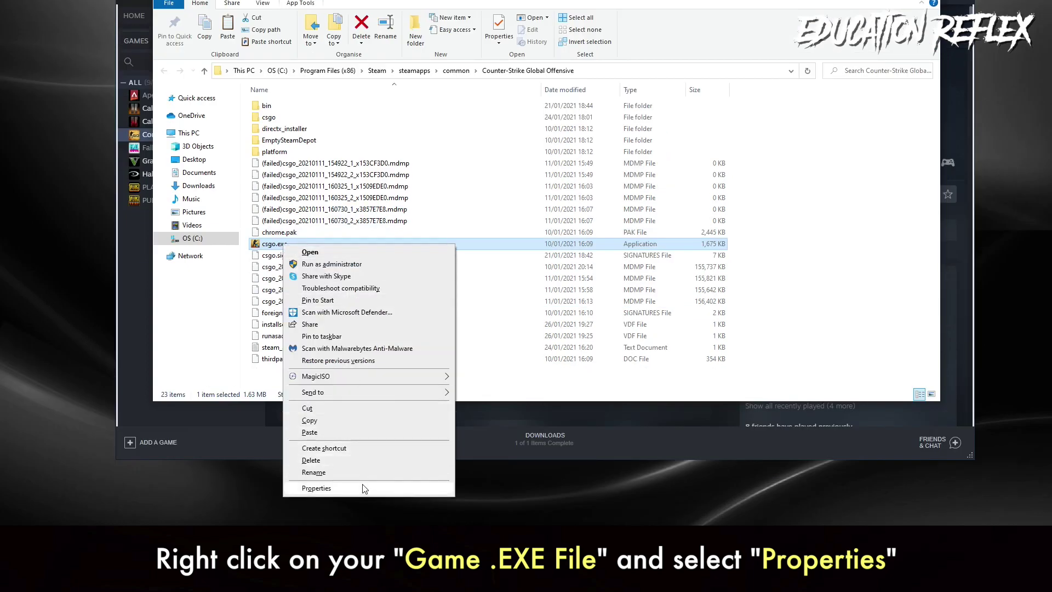
pyautogui.click(316, 487)
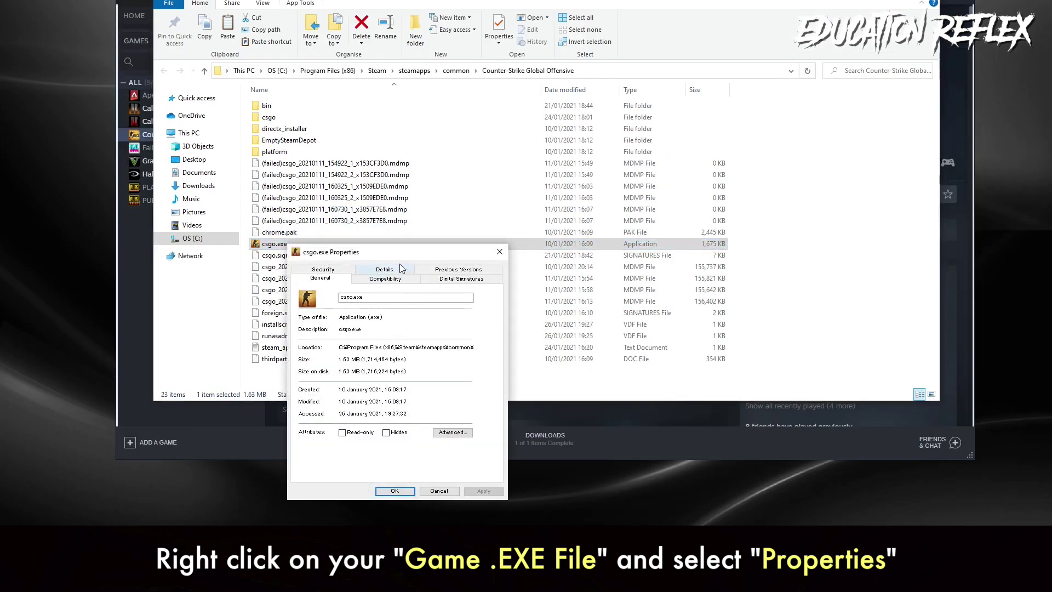
pyautogui.moveTo(408, 253); pyautogui.dragTo(526, 57)
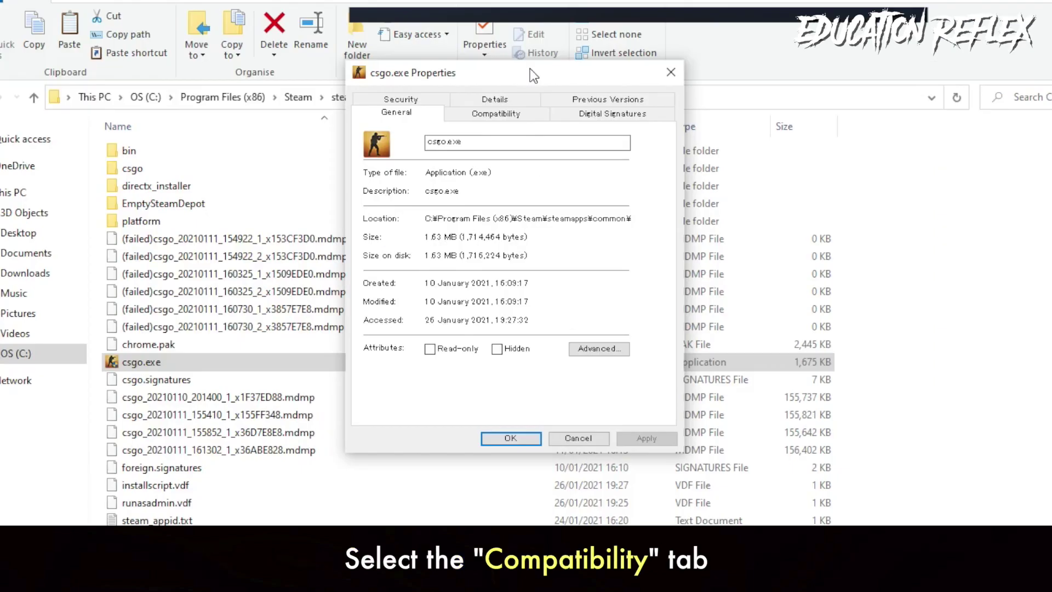
# - Configure csgo.exe's compatibility settings: Windows 7 compatibility mode, full-screen optimisations disabled, and run as an administrator
pyautogui.click(502, 114)
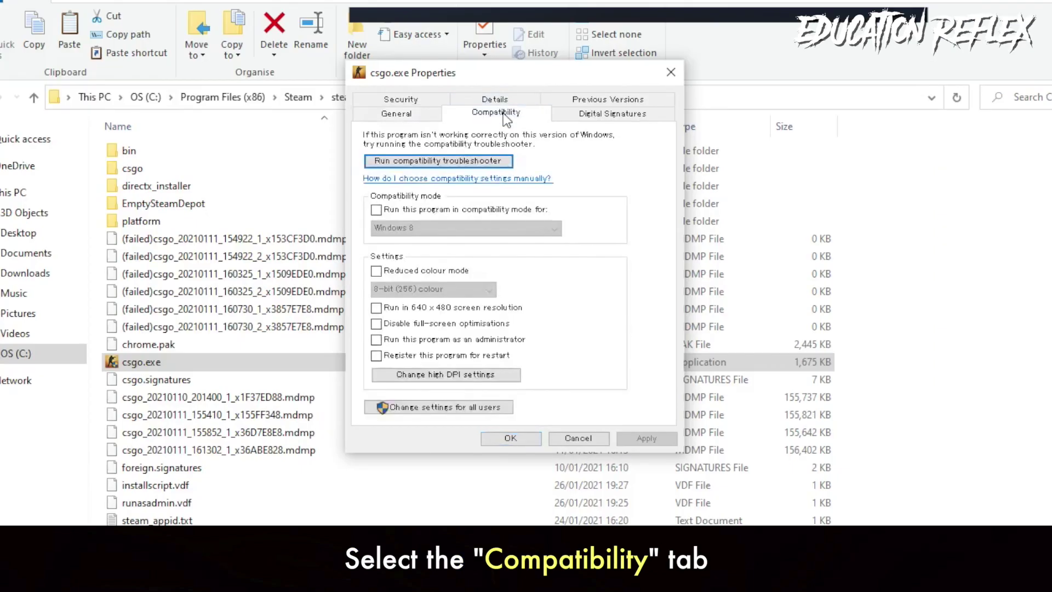
pyautogui.click(431, 212)
pyautogui.click(443, 227)
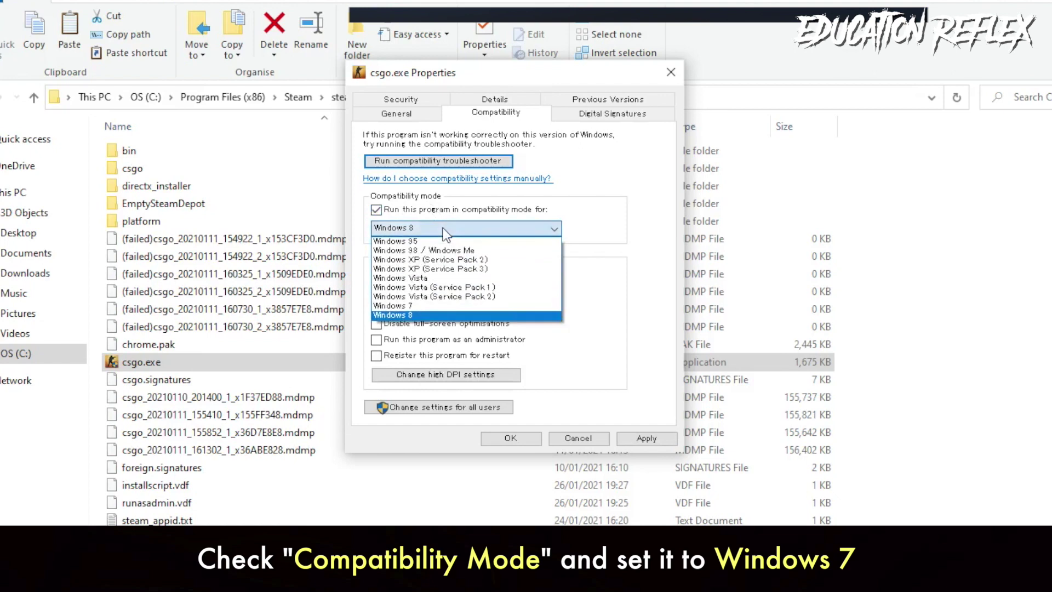
pyautogui.click(441, 306)
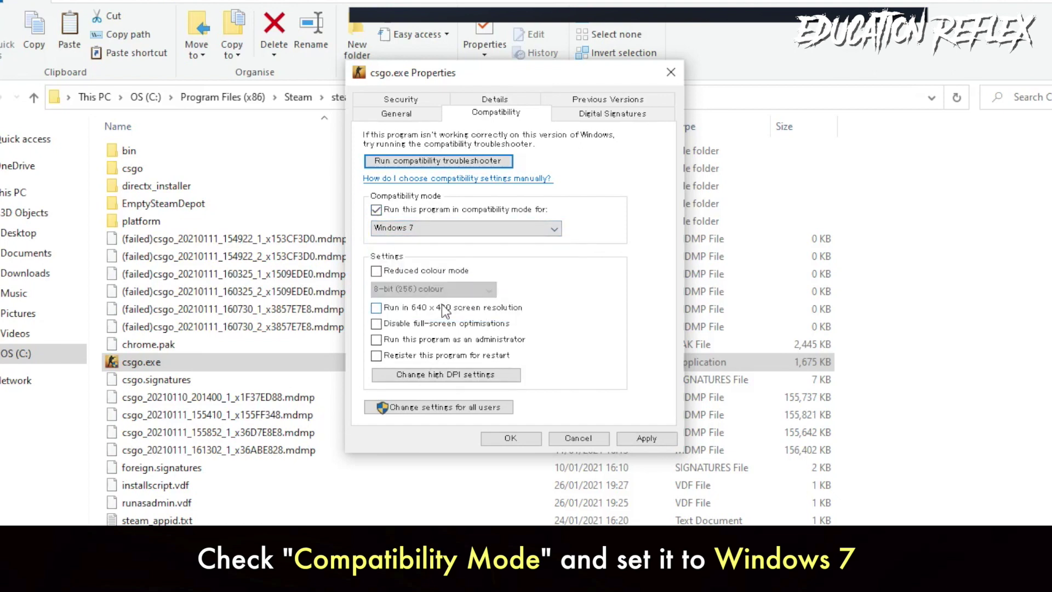
pyautogui.click(412, 323)
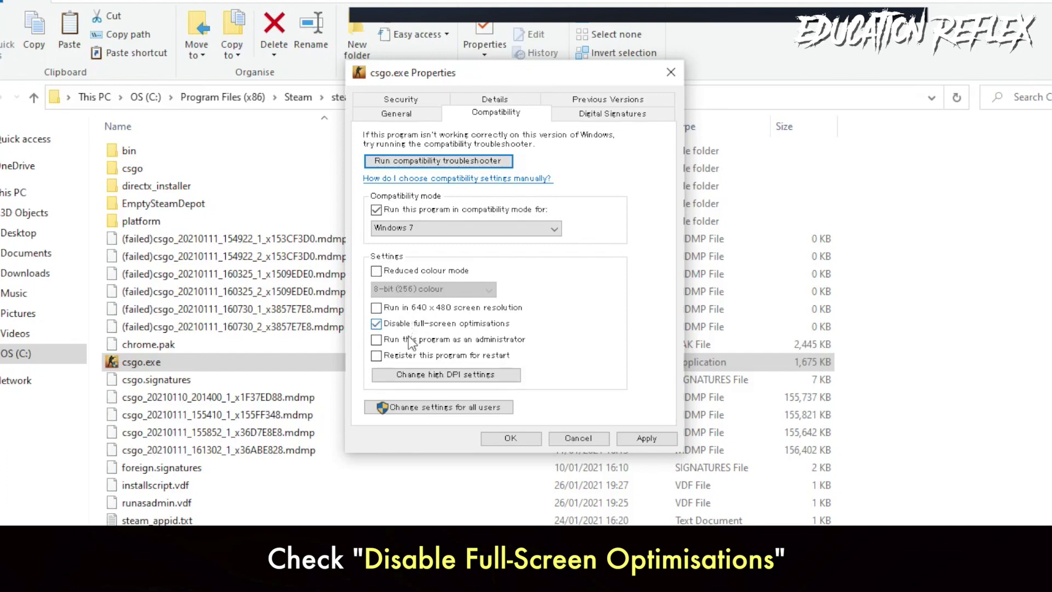
pyautogui.click(386, 339)
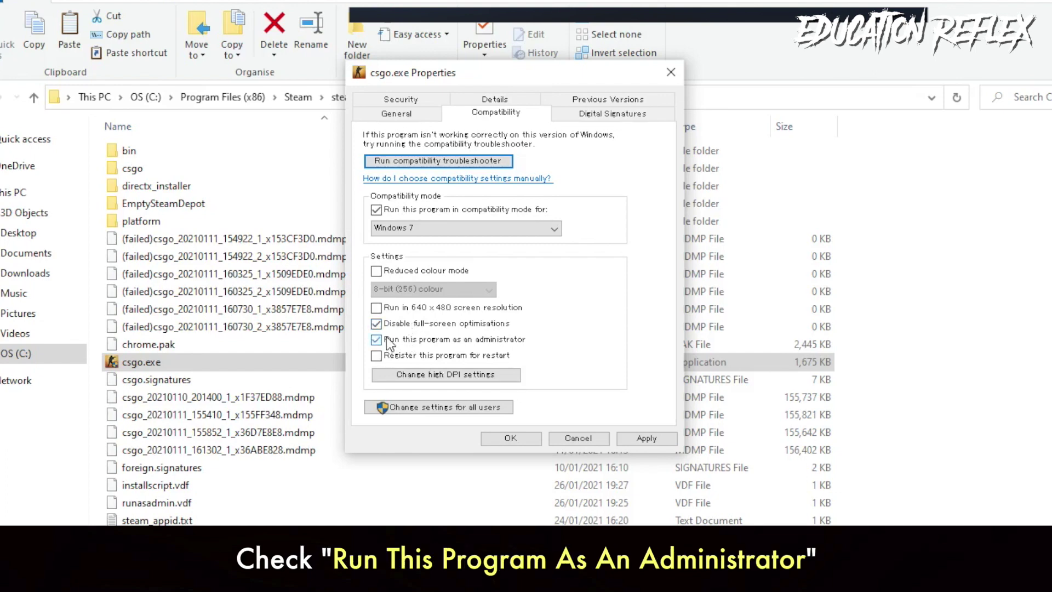
# - Enable the Program DPI scaling fix and the high DPI scaling override performed by Application for csgo.exe, then apply the properties
pyautogui.click(500, 382)
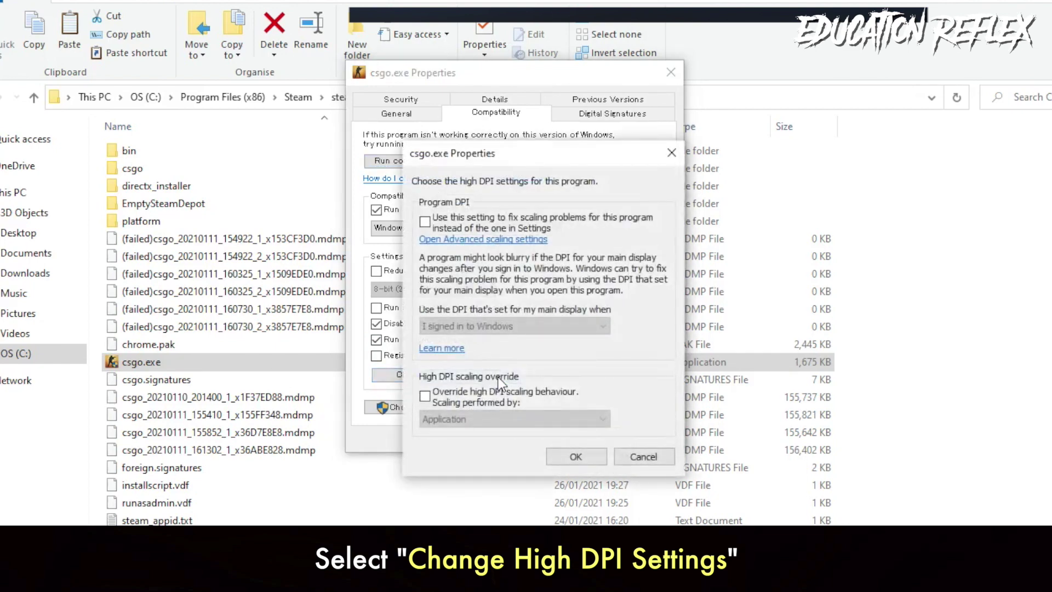
pyautogui.click(425, 221)
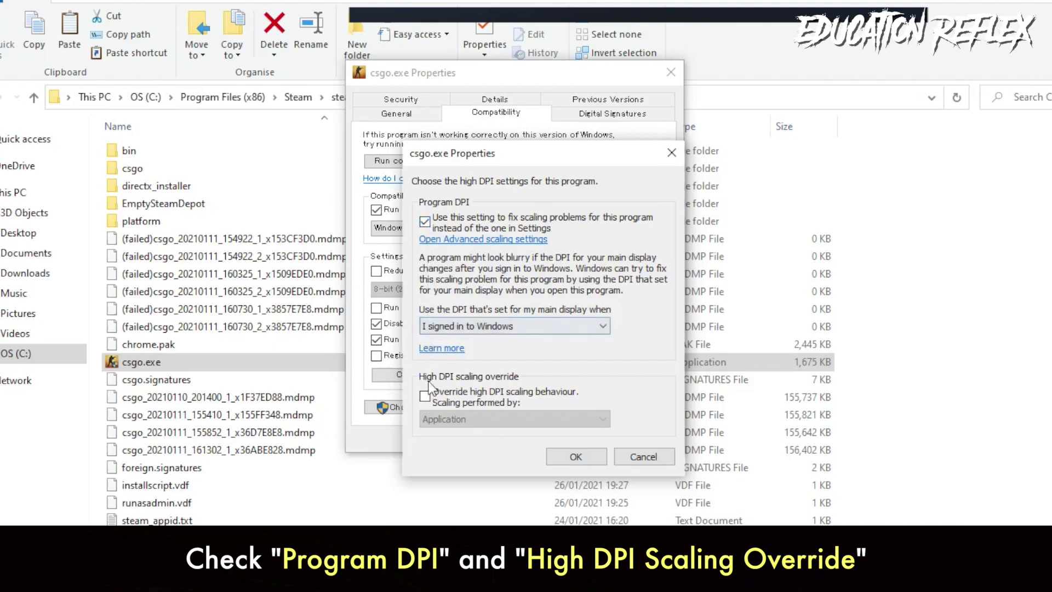
pyautogui.click(426, 397)
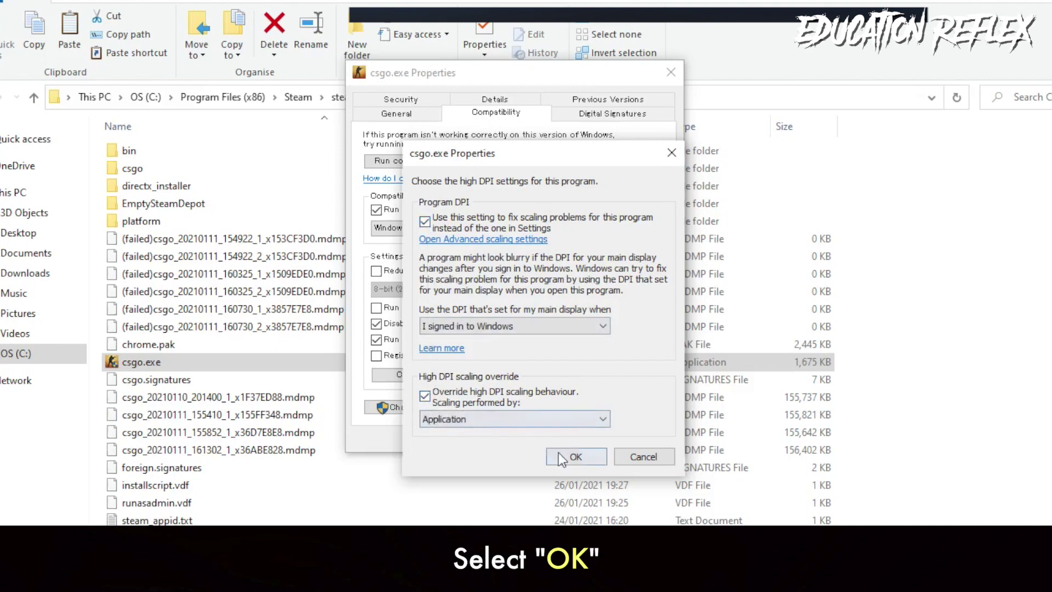
pyautogui.click(573, 455)
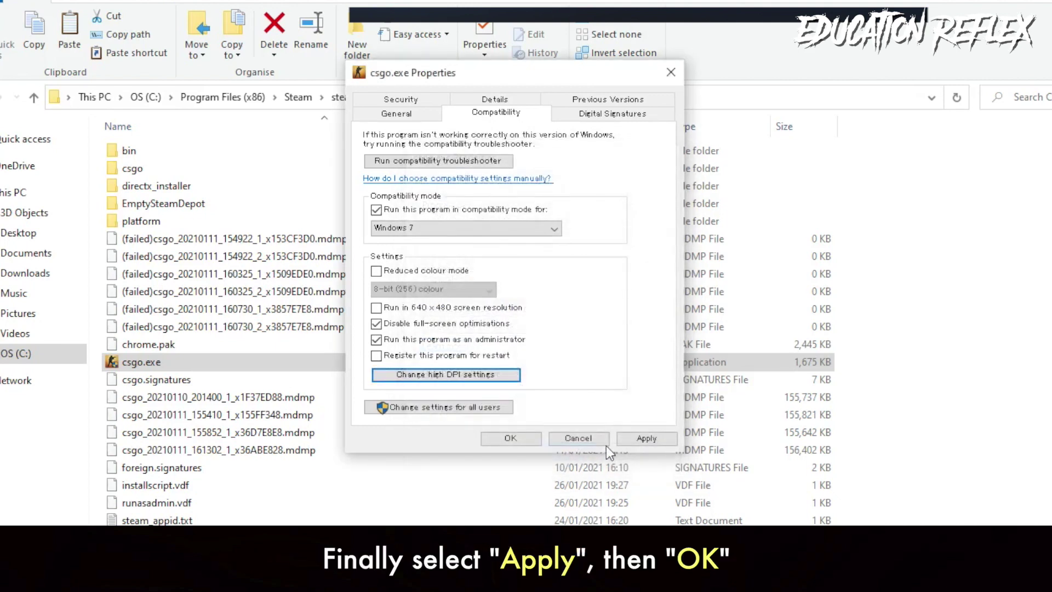
pyautogui.click(665, 438)
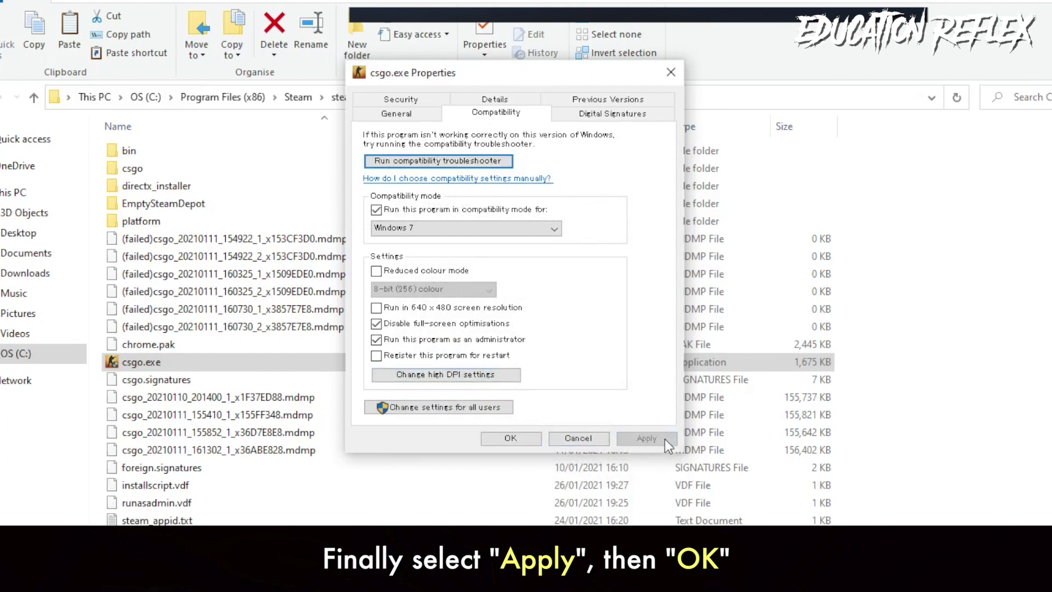
pyautogui.click(528, 436)
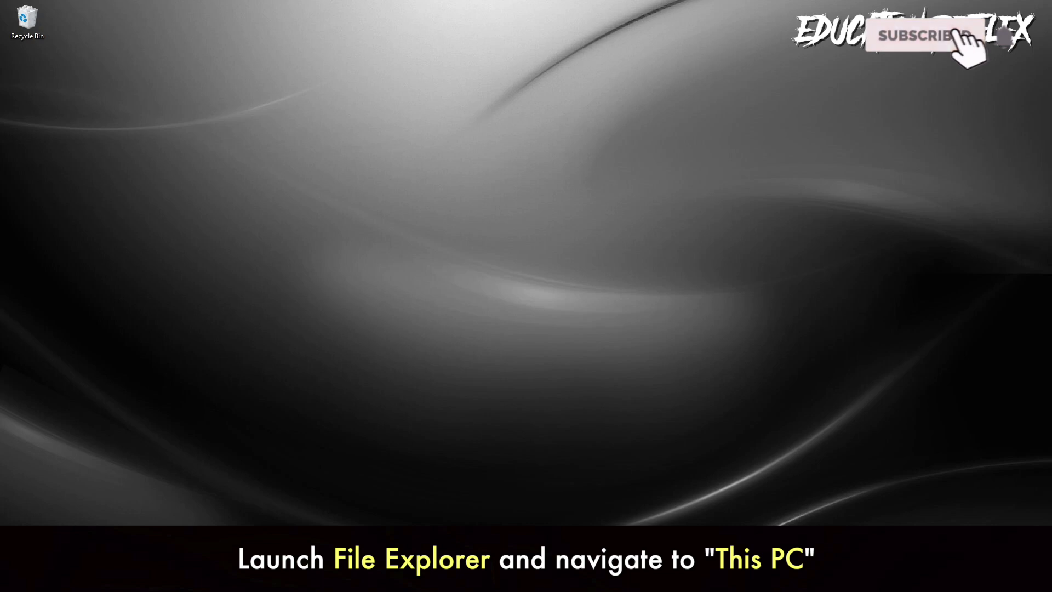
# - Open File Explorer and go to the personal user folder inside Users on the OS (C:) drive
pyautogui.press('super+e')
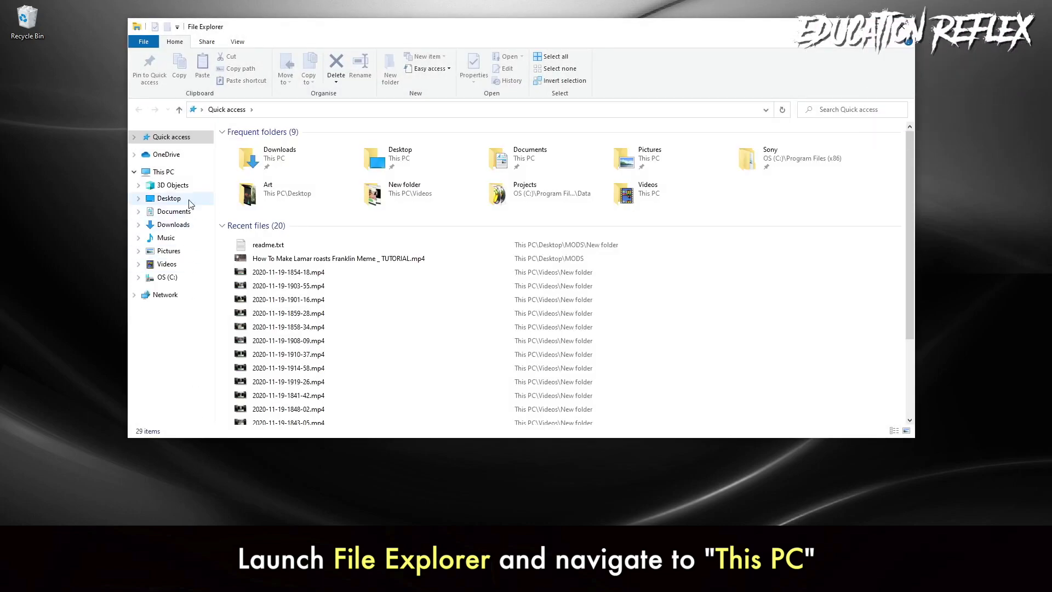
pyautogui.click(187, 175)
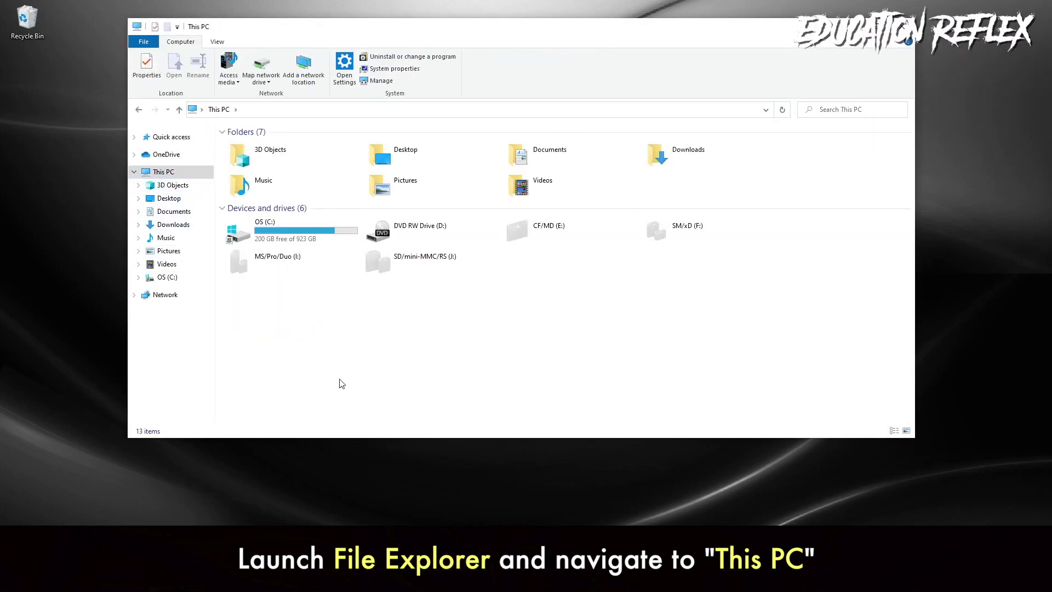
pyautogui.doubleClick(275, 237)
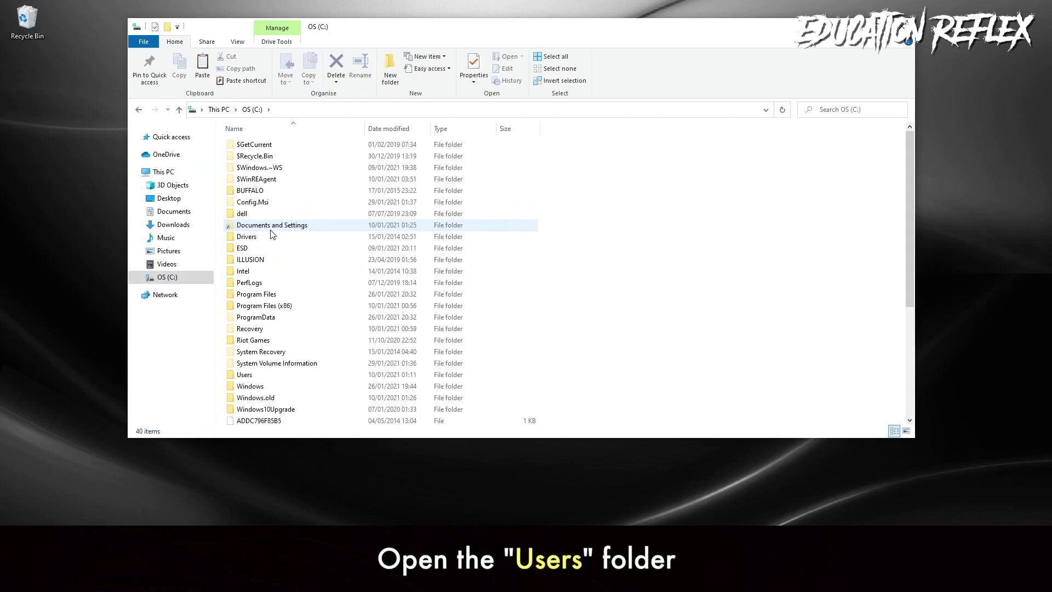
pyautogui.doubleClick(251, 375)
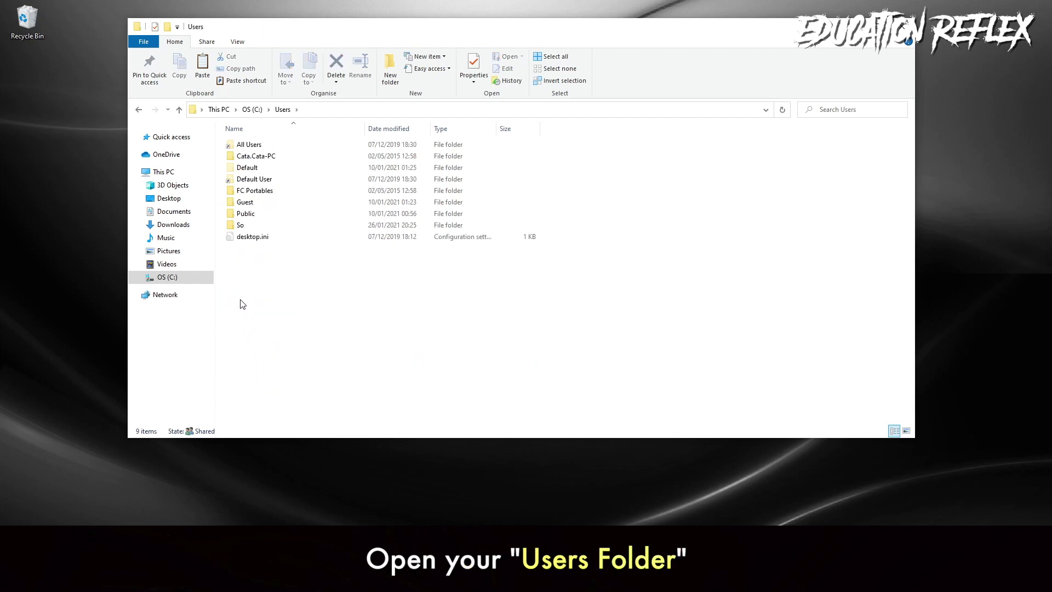
pyautogui.doubleClick(239, 225)
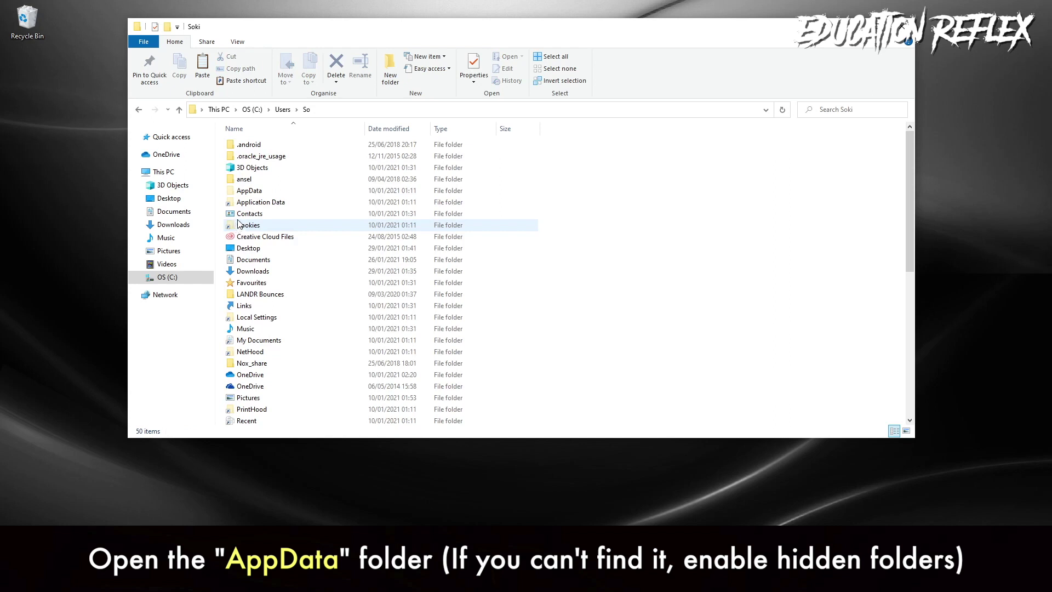
# - Delete UserSettings.txt from the Counter Strike folder located under AppData\Local
pyautogui.click(251, 192)
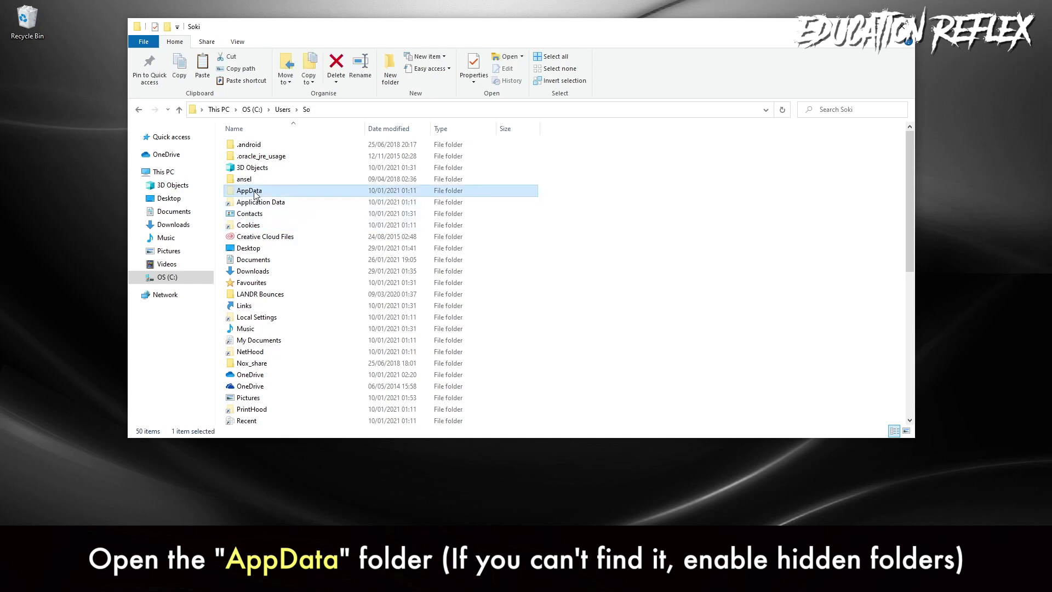
pyautogui.doubleClick(258, 191)
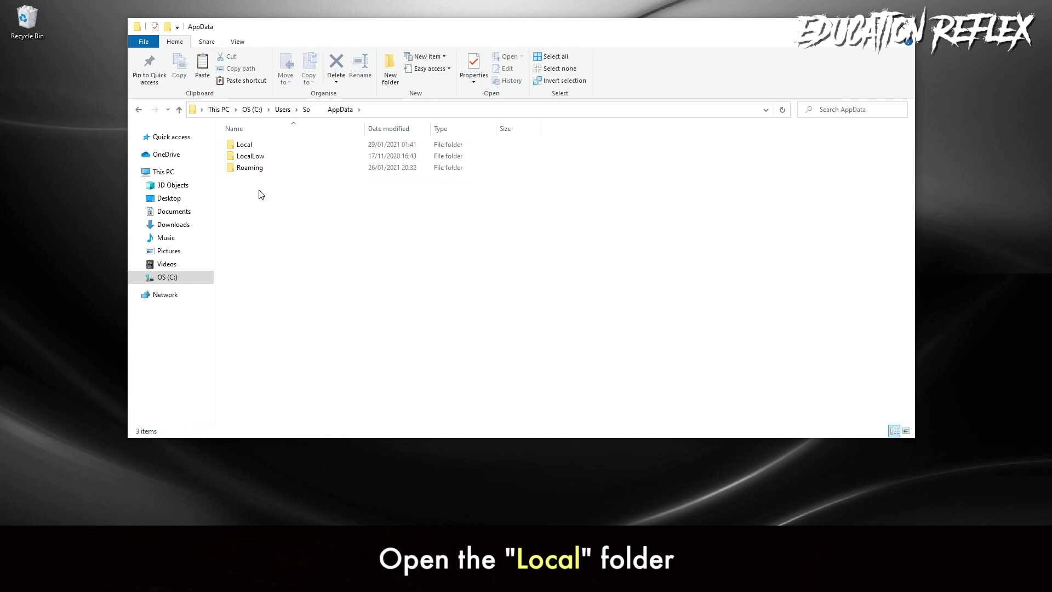
pyautogui.doubleClick(244, 146)
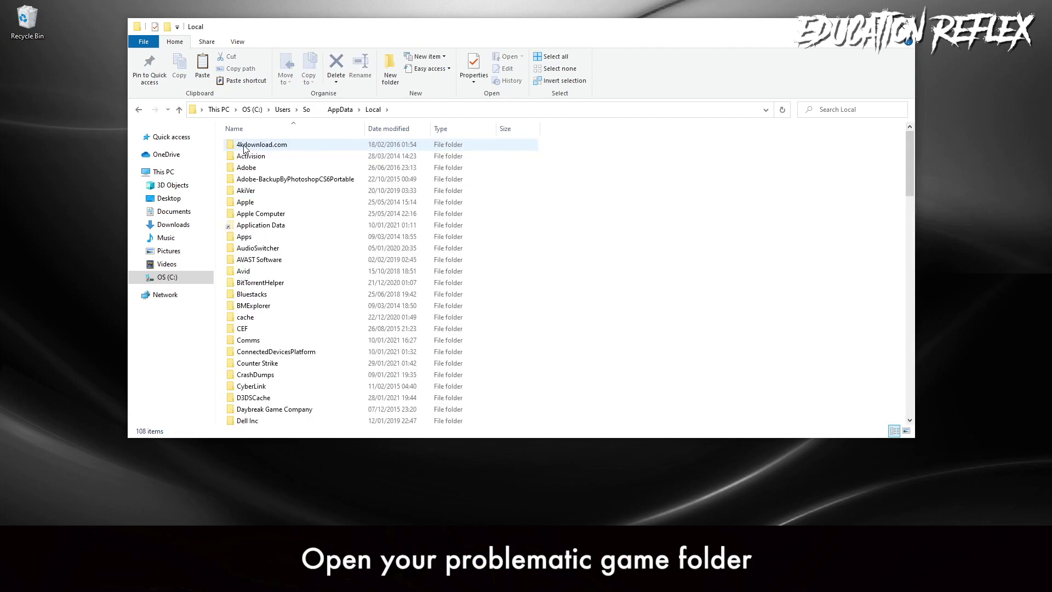
pyautogui.doubleClick(273, 364)
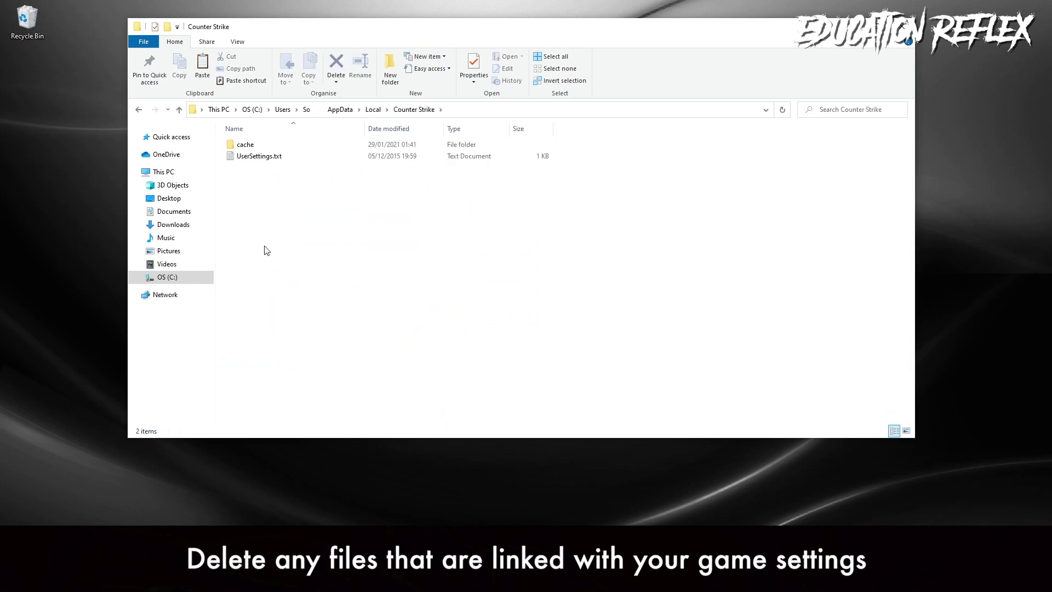
pyautogui.rightClick(260, 158)
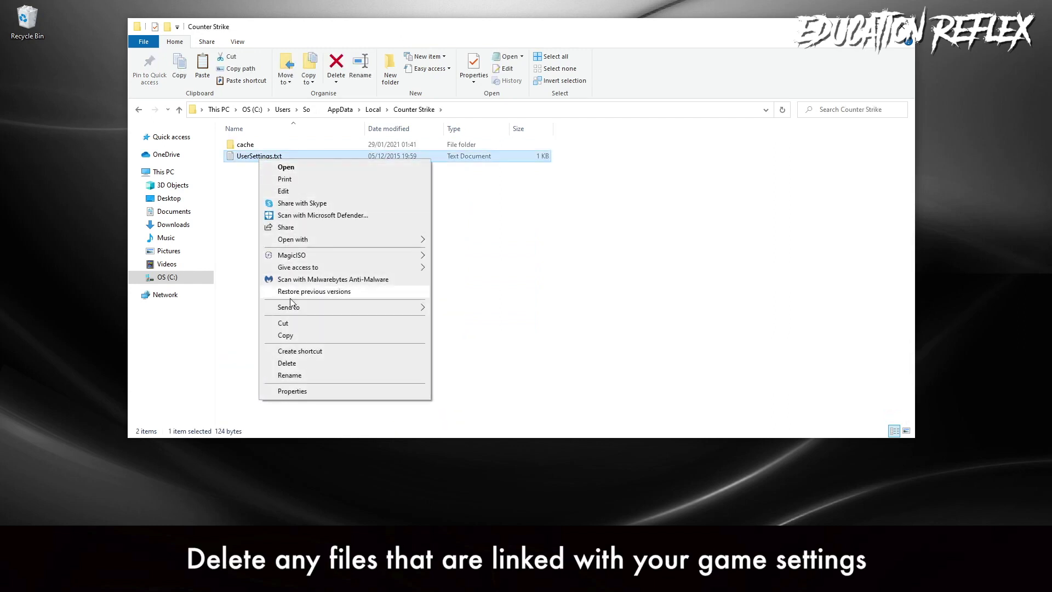
pyautogui.click(287, 364)
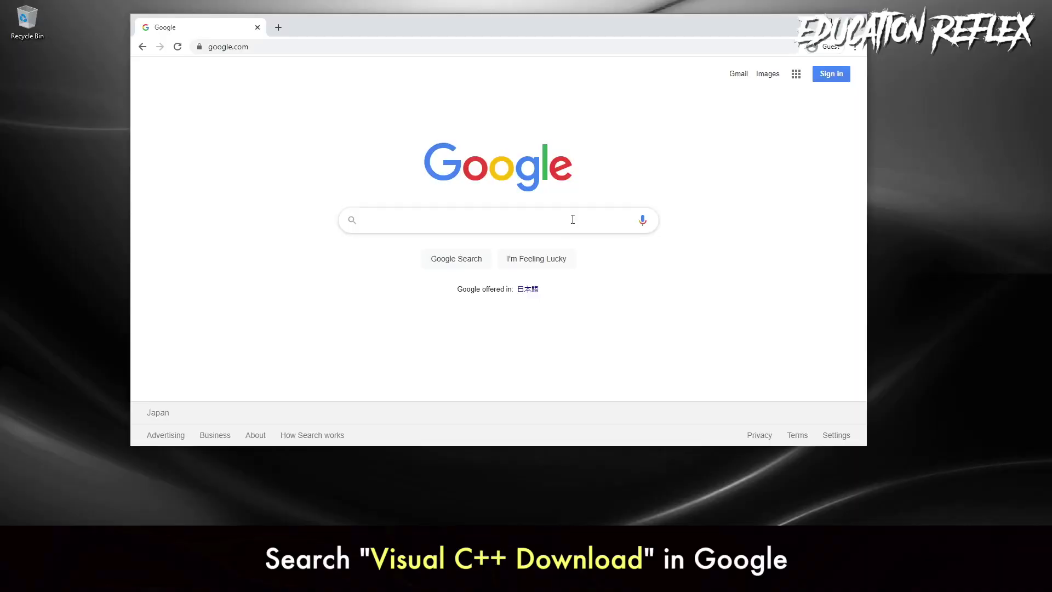
# - Search Google for "visual c++ download" in the web browser
pyautogui.write('Visual C++ Download')
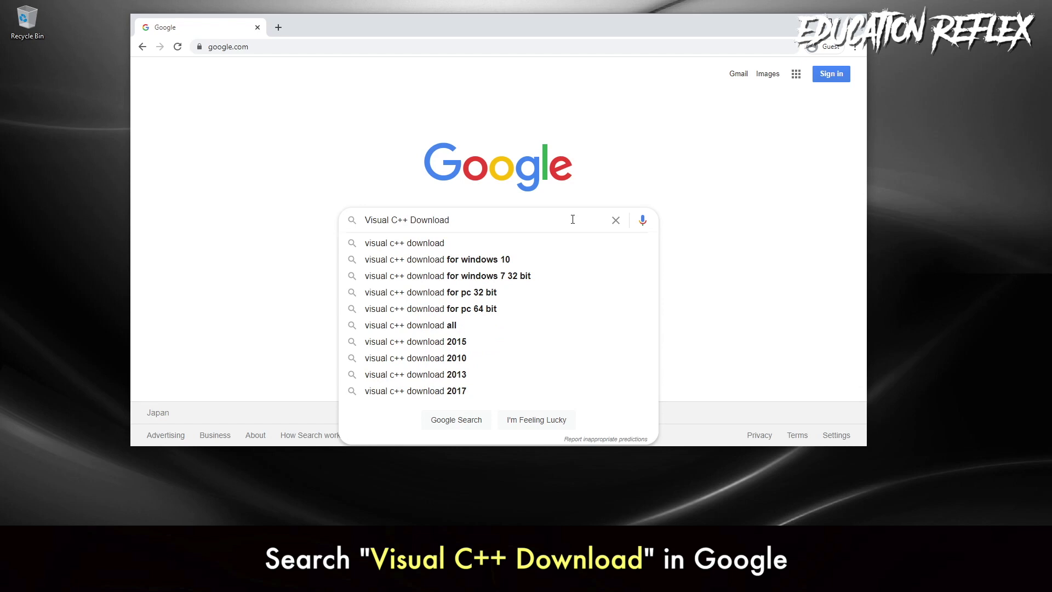
pyautogui.click(515, 242)
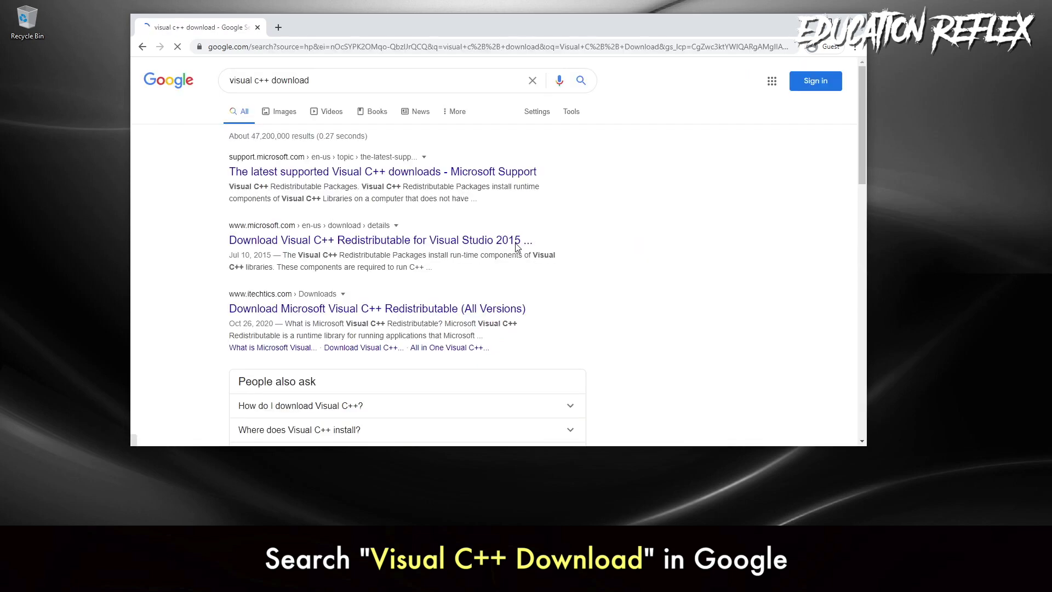
# - Download VC_redist.x64.exe for Visual Studio 2015, 2017 and 2019 from the Microsoft Support result and place the installer on the desktop
pyautogui.click(430, 172)
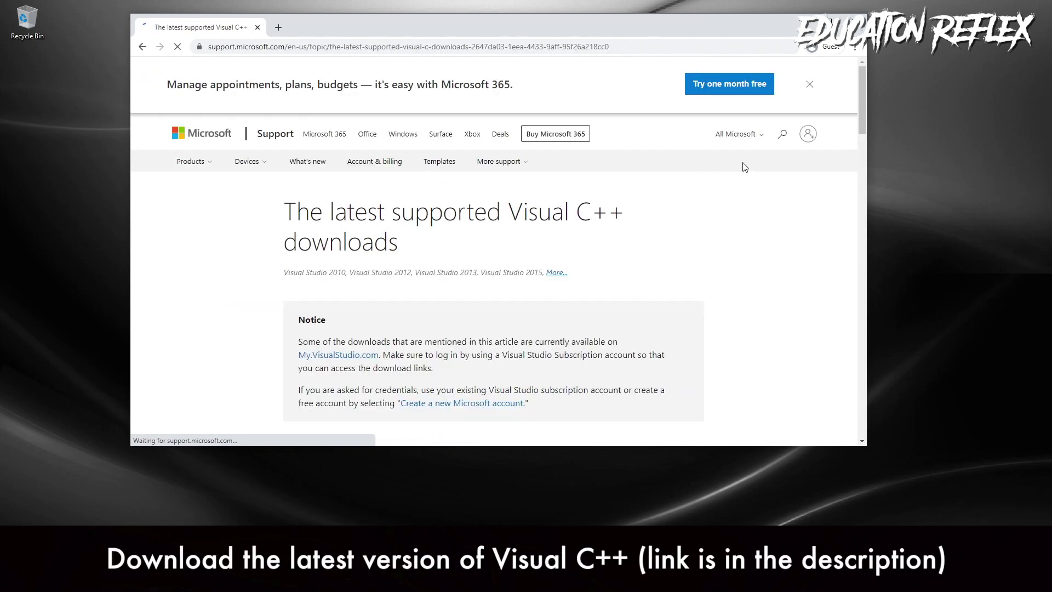
pyautogui.moveTo(861, 88); pyautogui.dragTo(861, 164)
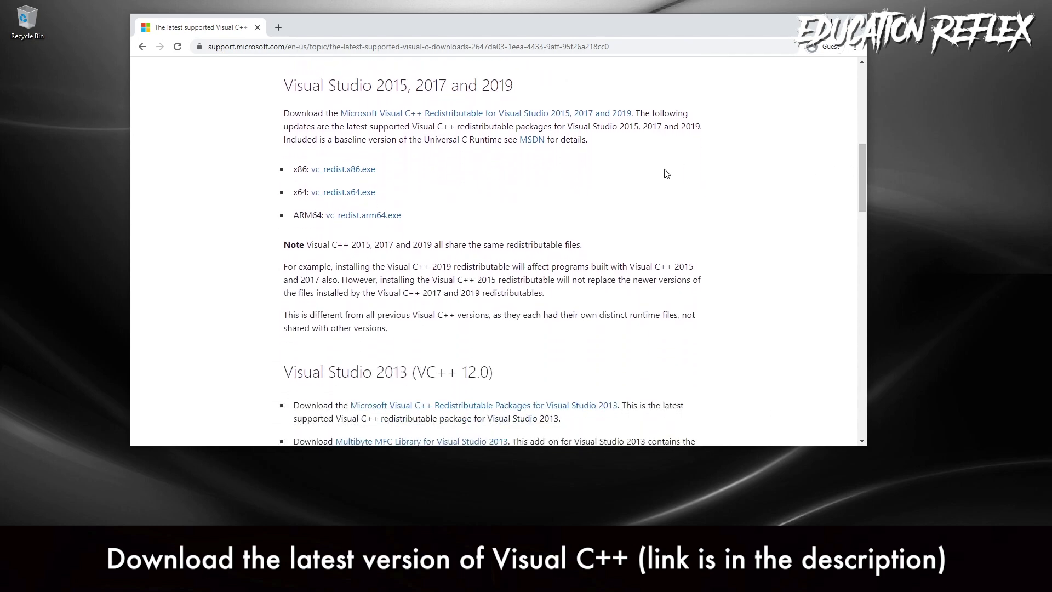
pyautogui.click(353, 193)
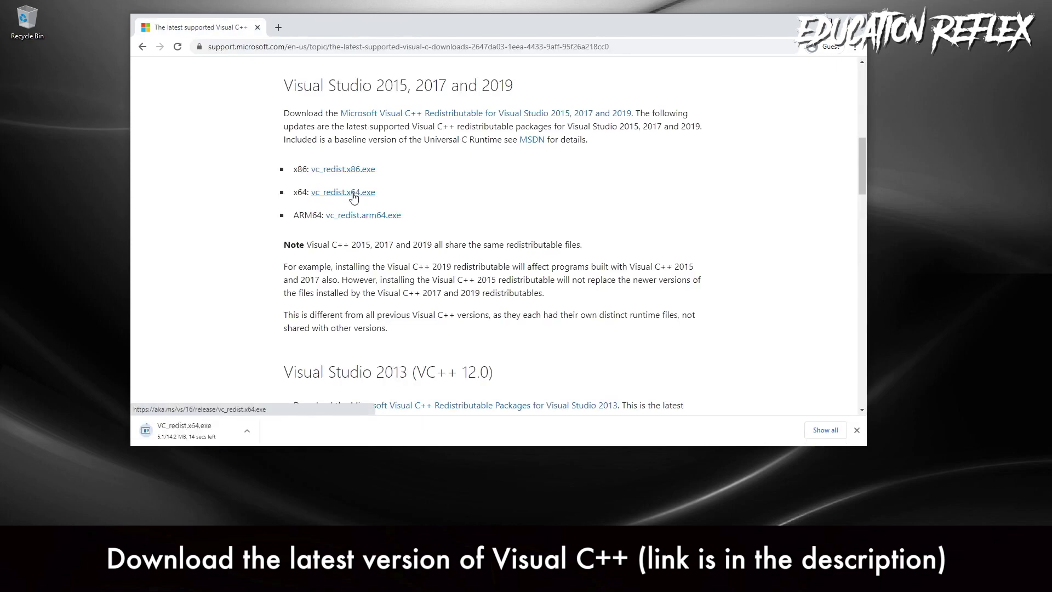
pyautogui.click(179, 425)
pyautogui.moveTo(107, 199); pyautogui.dragTo(107, 199)
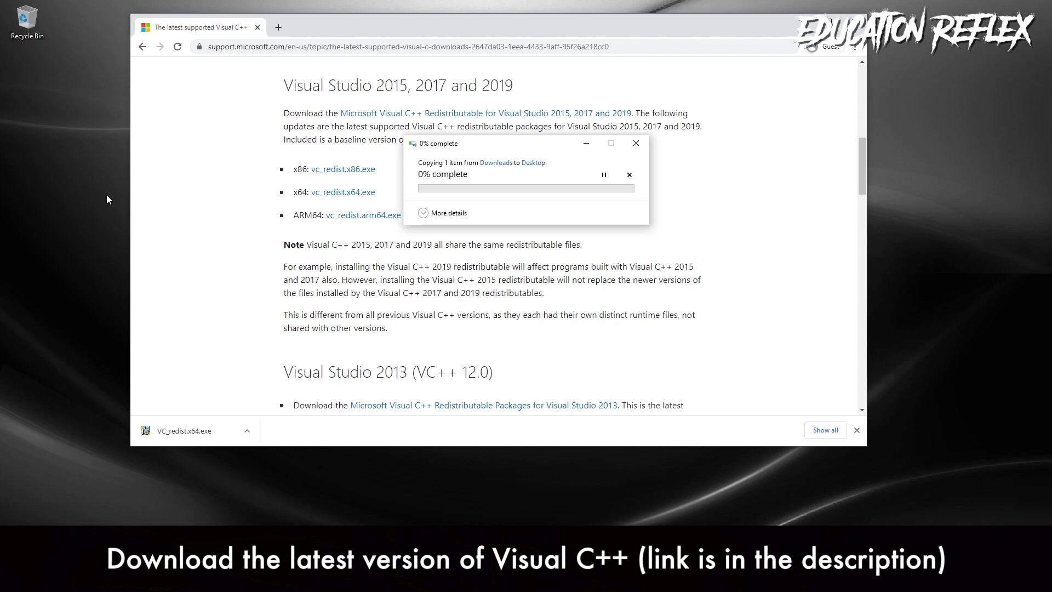
pyautogui.click(803, 21)
# - Run the Visual C++ 2015-2019 Redistributable (x64) installer from the desktop, accept the licence terms and start the installation
pyautogui.moveTo(86, 180); pyautogui.dragTo(482, 189)
pyautogui.click(566, 208)
pyautogui.doubleClick(476, 187)
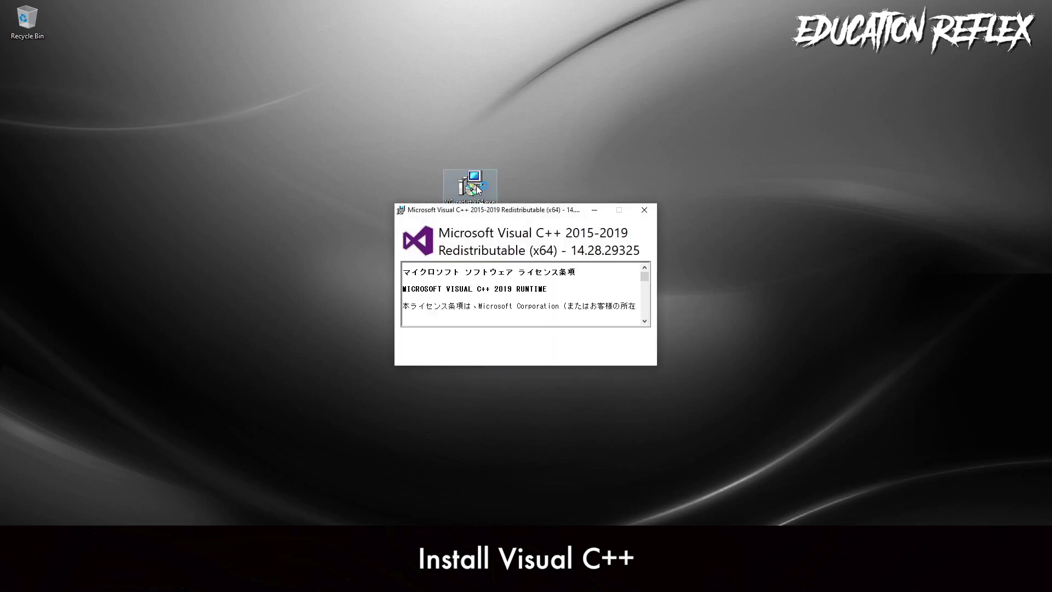
pyautogui.click(500, 335)
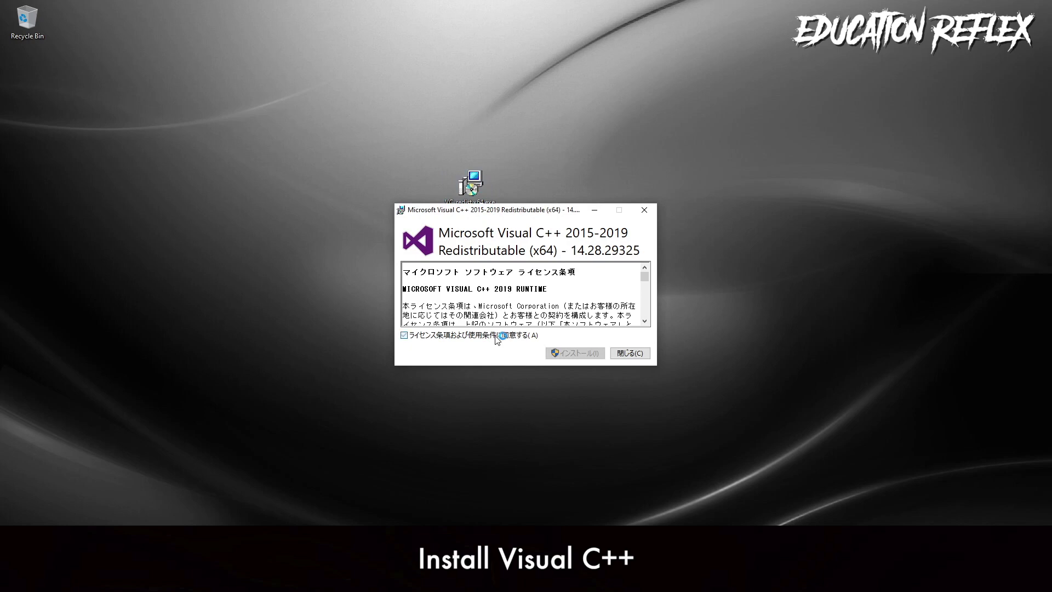
pyautogui.click(576, 355)
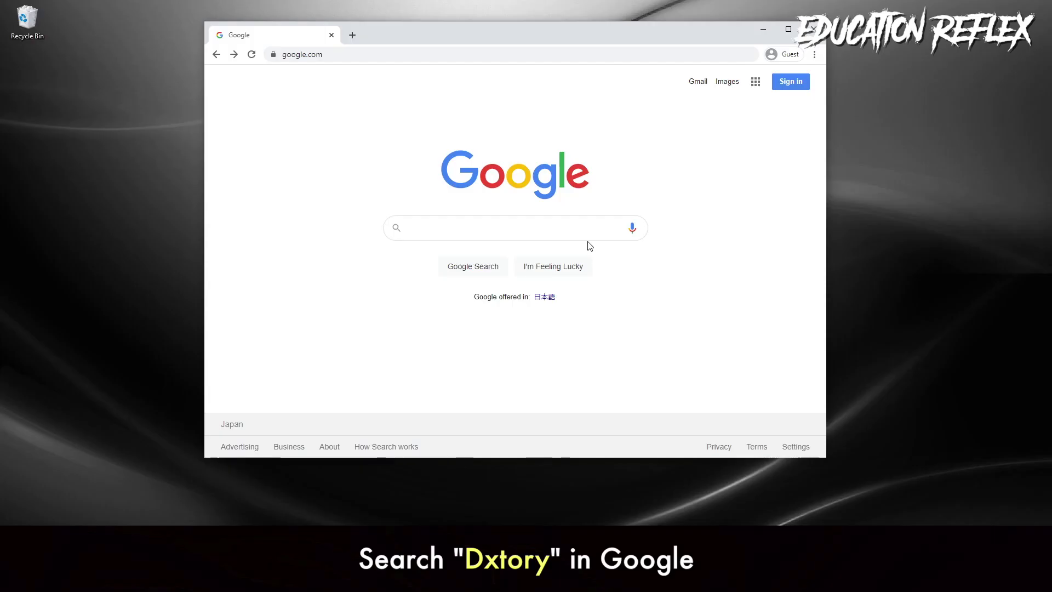
# - Search Google for "Dxtory" in the web browser
pyautogui.click(588, 231)
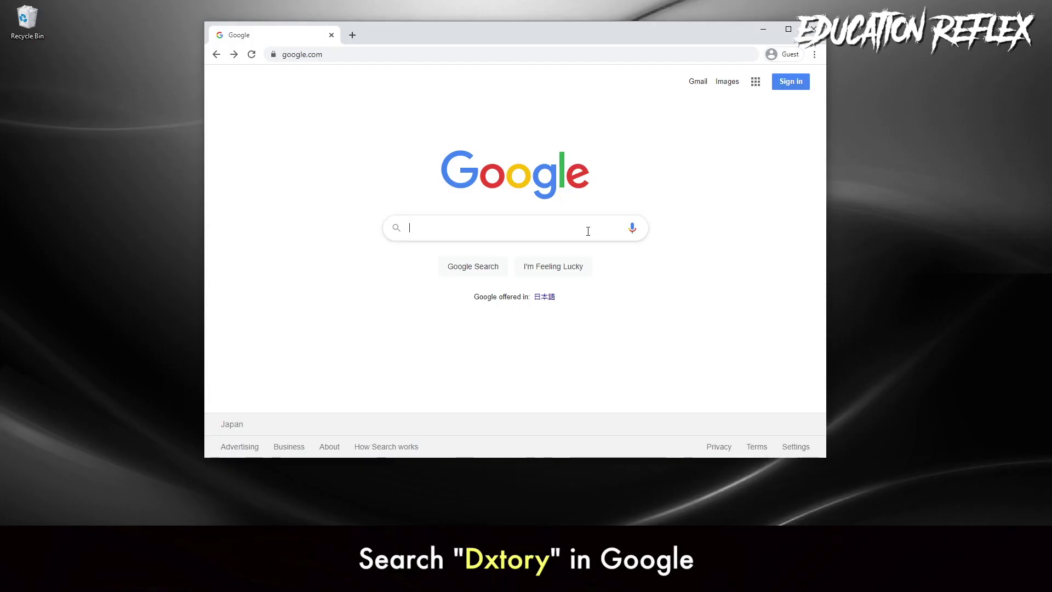
pyautogui.write('Dxtory')
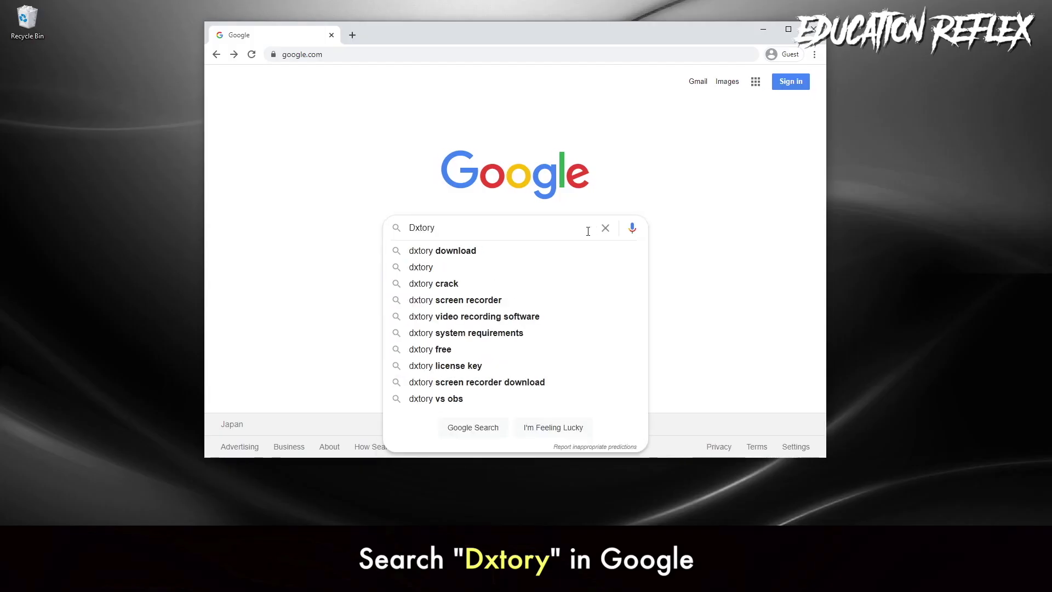
pyautogui.press('Return')
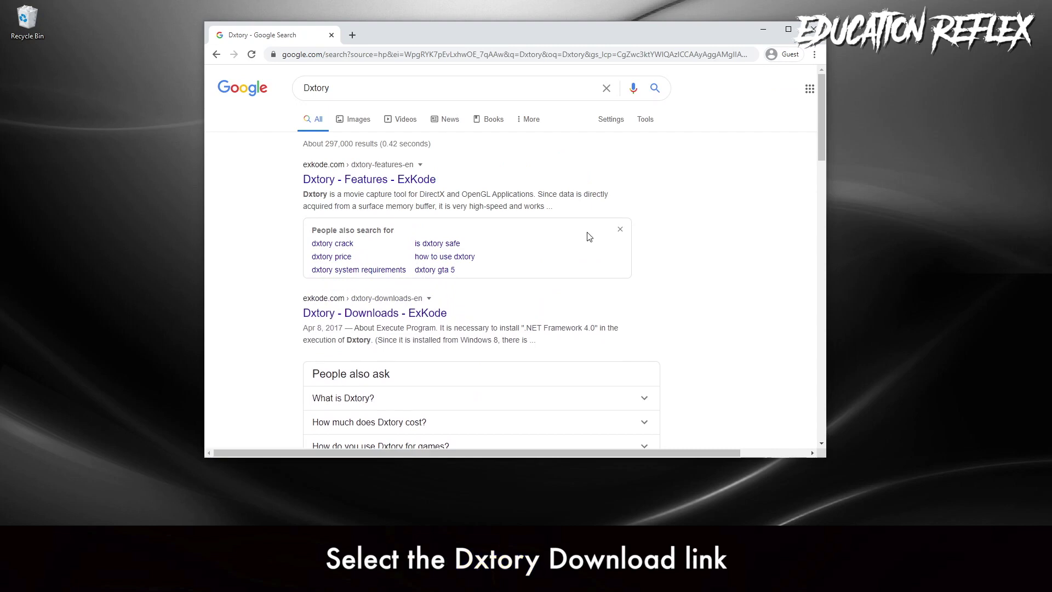
# - Download DxtorySetup2.0.142.exe from ExKode's Dxtory downloads page and place the installer on the desktop
pyautogui.click(434, 314)
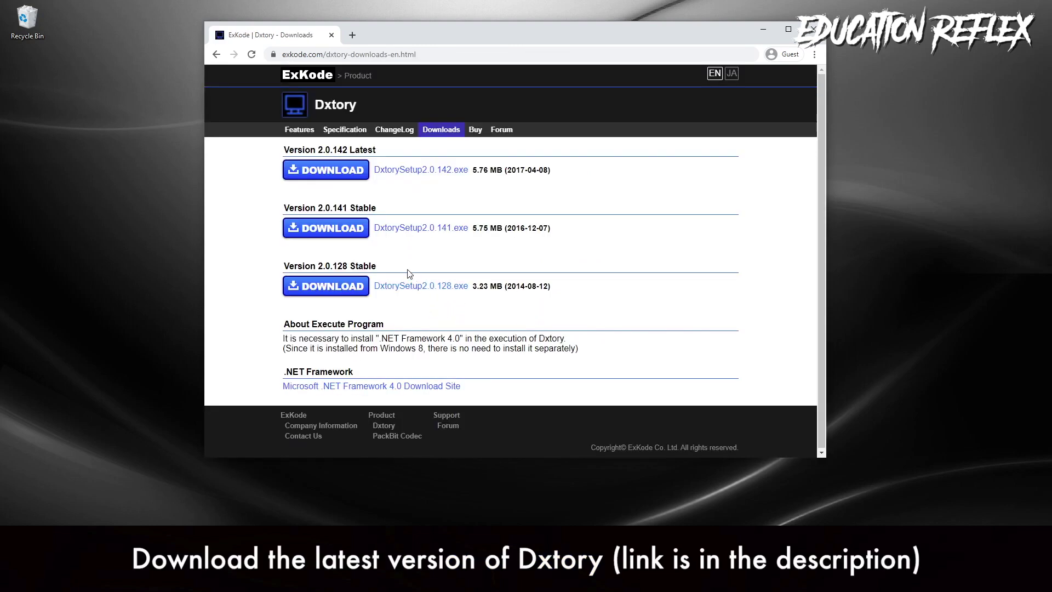
pyautogui.click(343, 174)
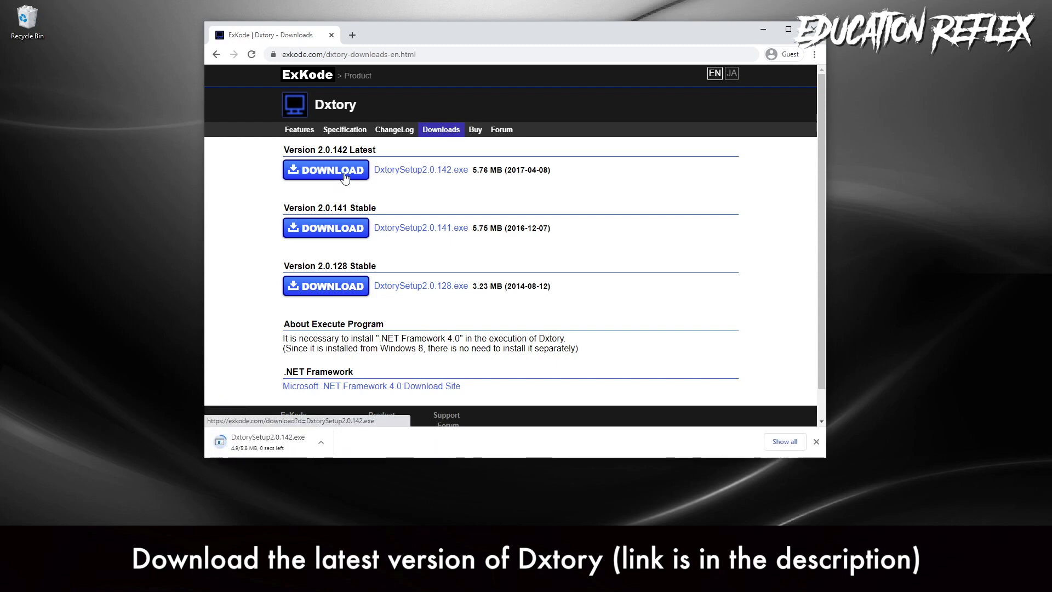
pyautogui.moveTo(258, 442); pyautogui.dragTo(534, 247)
pyautogui.click(763, 29)
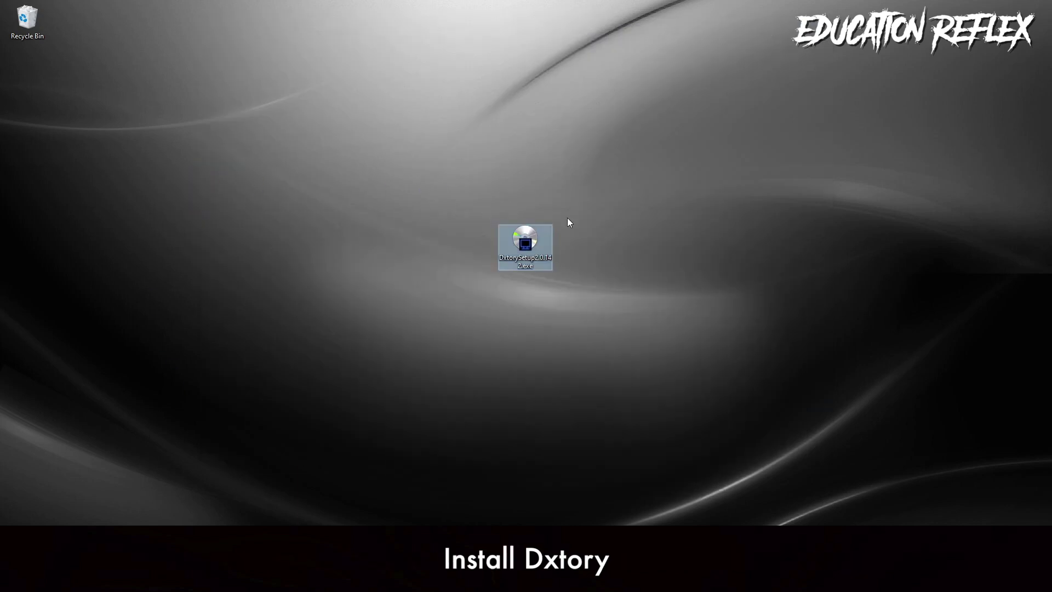
# - Install Dxtory in English, accepting the license agreement and keeping the desktop icon and login update check selected
pyautogui.doubleClick(530, 246)
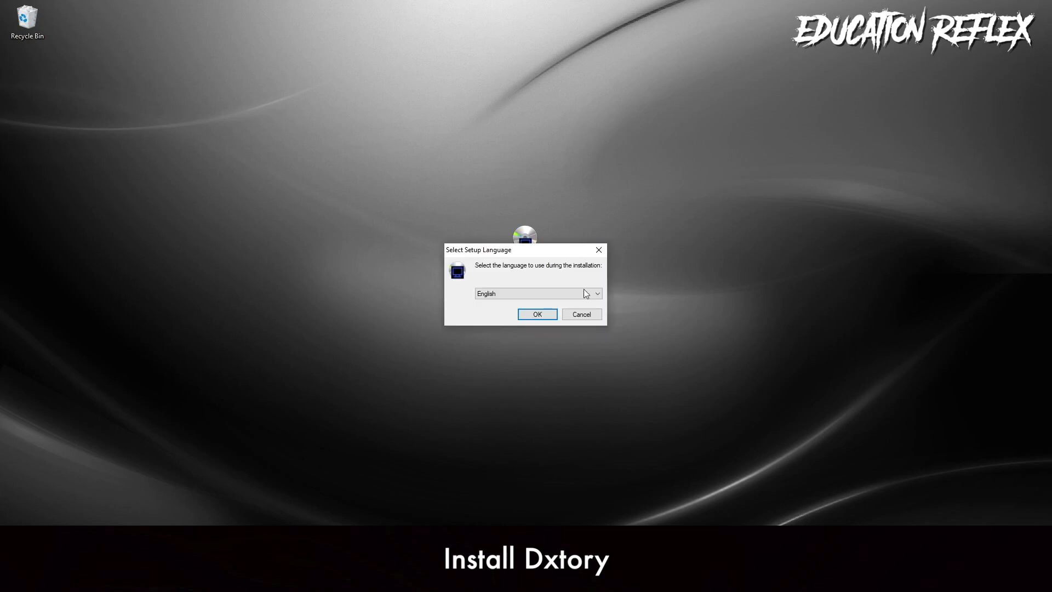
pyautogui.click(537, 315)
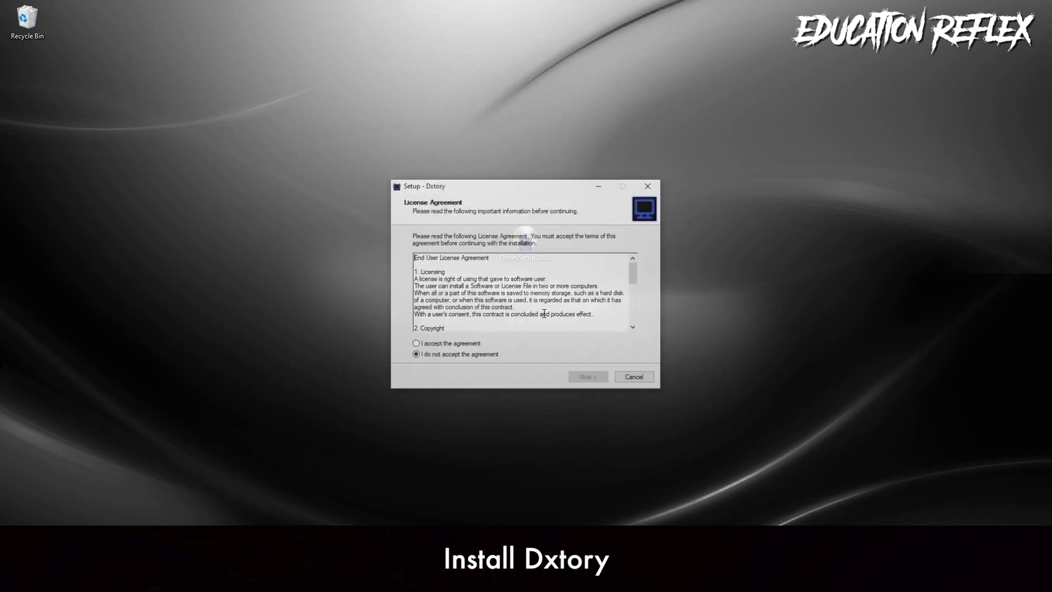
pyautogui.click(453, 345)
pyautogui.moveTo(634, 273); pyautogui.dragTo(633, 313)
pyautogui.click(594, 378)
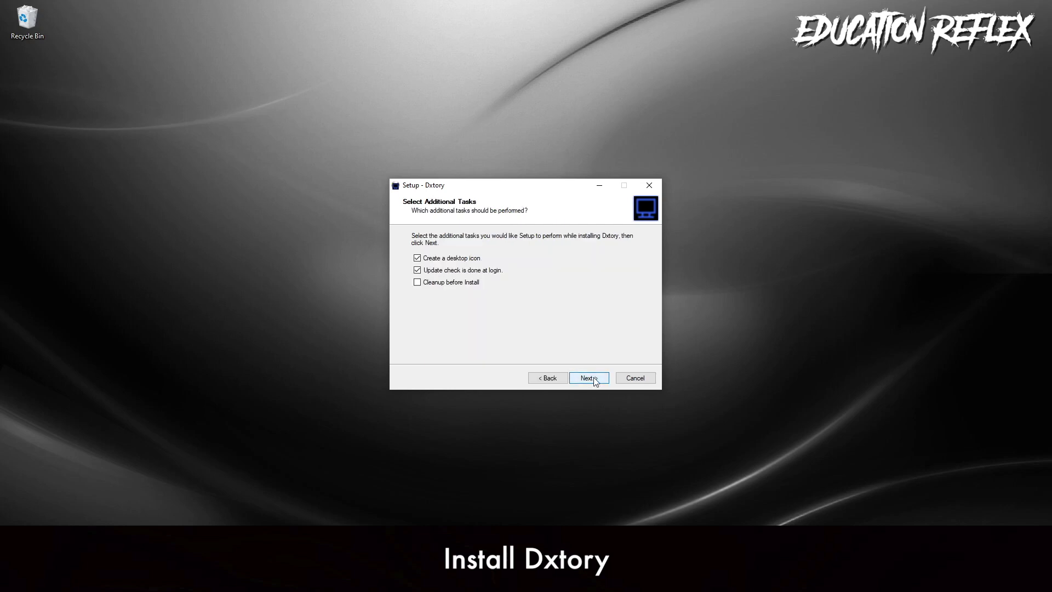
pyautogui.click(599, 377)
pyautogui.click(600, 378)
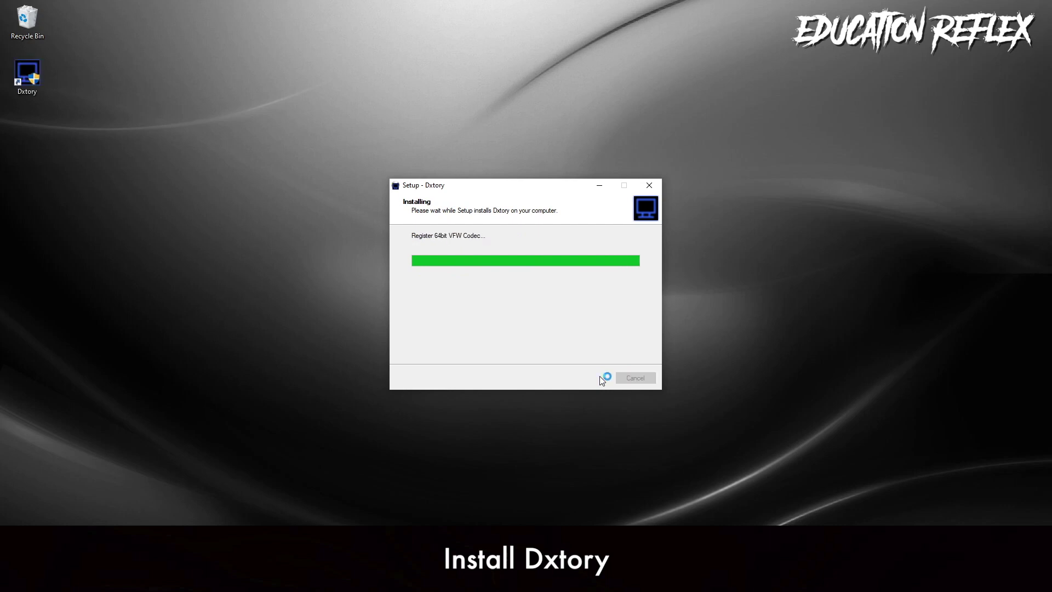
pyautogui.click(600, 377)
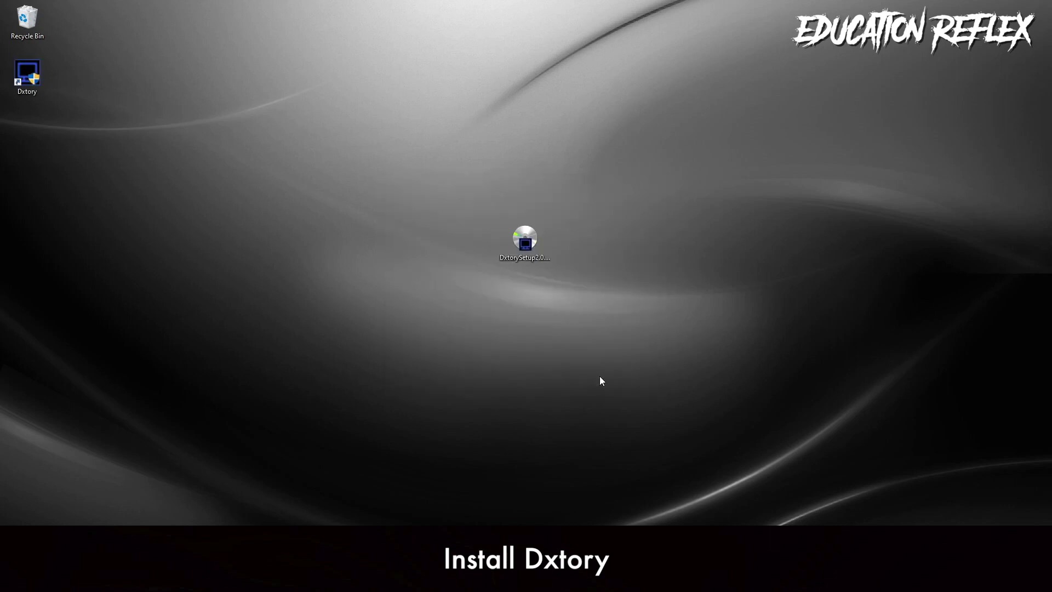
# - Move the Dxtory setup file to the Recycle Bin and place the Dxtory shortcut in the middle of the desktop
pyautogui.moveTo(253, 102); pyautogui.dragTo(41, 29)
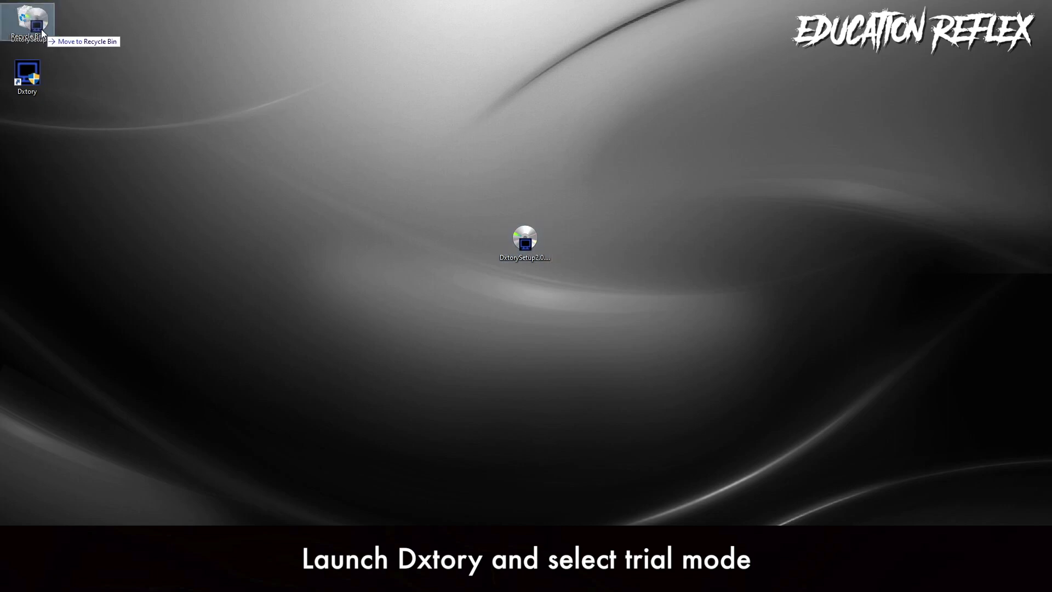
pyautogui.moveTo(34, 75); pyautogui.dragTo(43, 78)
pyautogui.moveTo(505, 252); pyautogui.dragTo(521, 241)
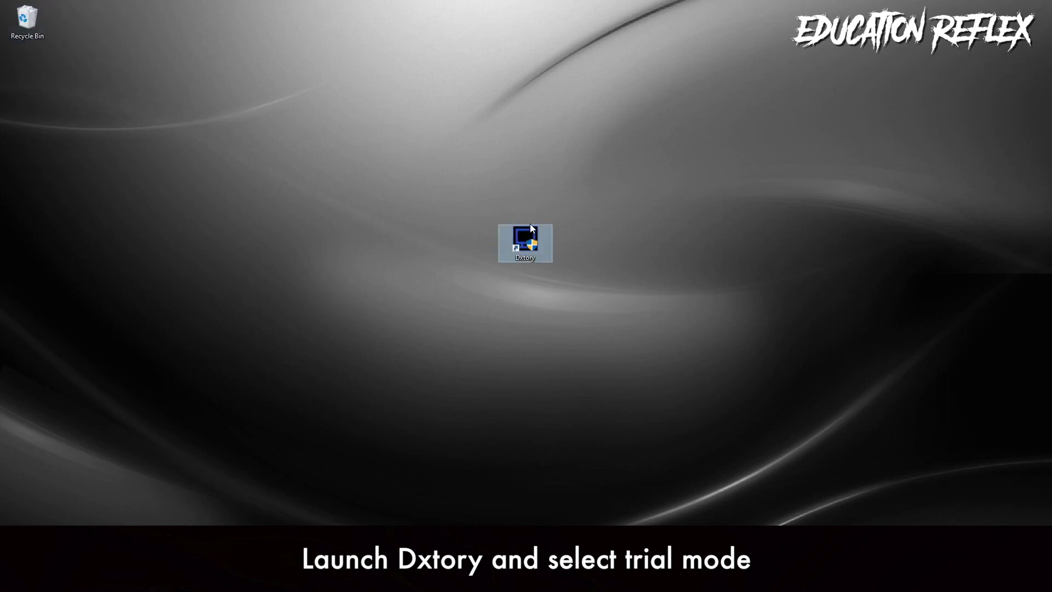
# - Launch Dxtory in trial mode and set Limit Video FPS to 45 for the Counter-Strike: Global Offensive profile, leaving the program minimized
pyautogui.doubleClick(530, 239)
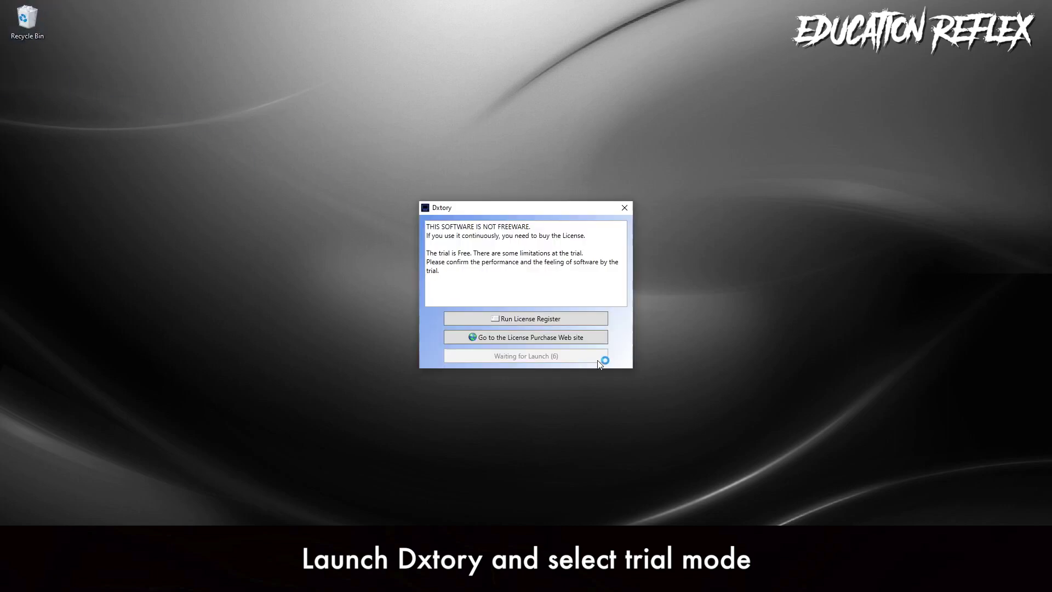
pyautogui.click(597, 359)
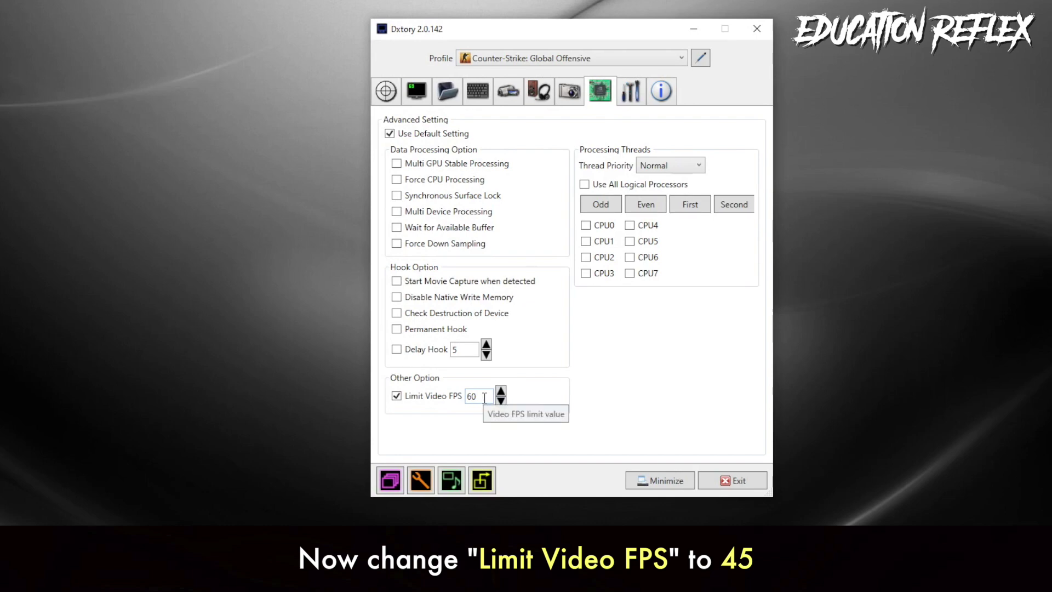
pyautogui.doubleClick(482, 358)
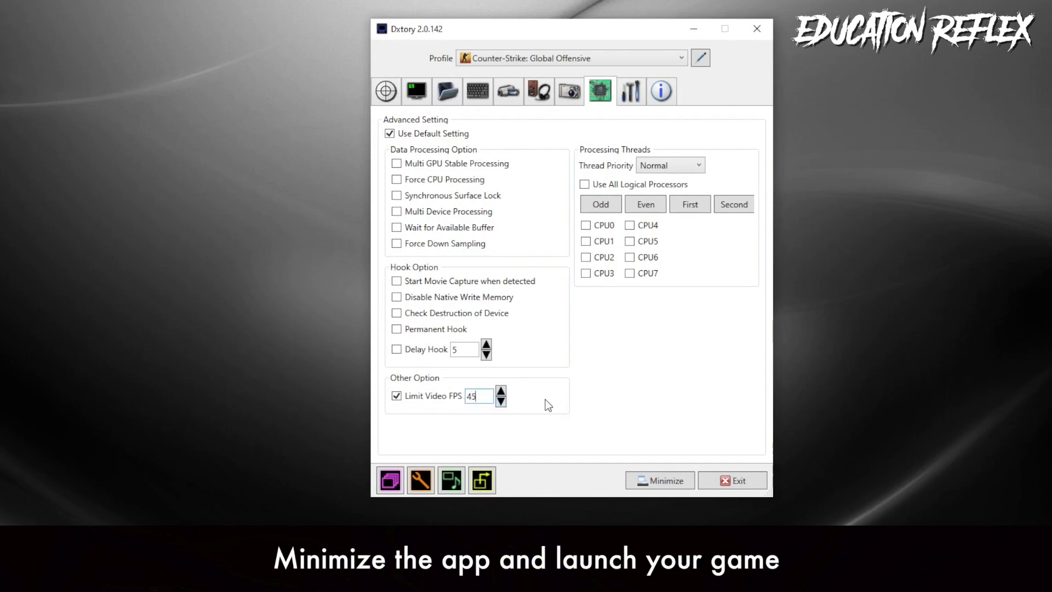
pyautogui.click(649, 481)
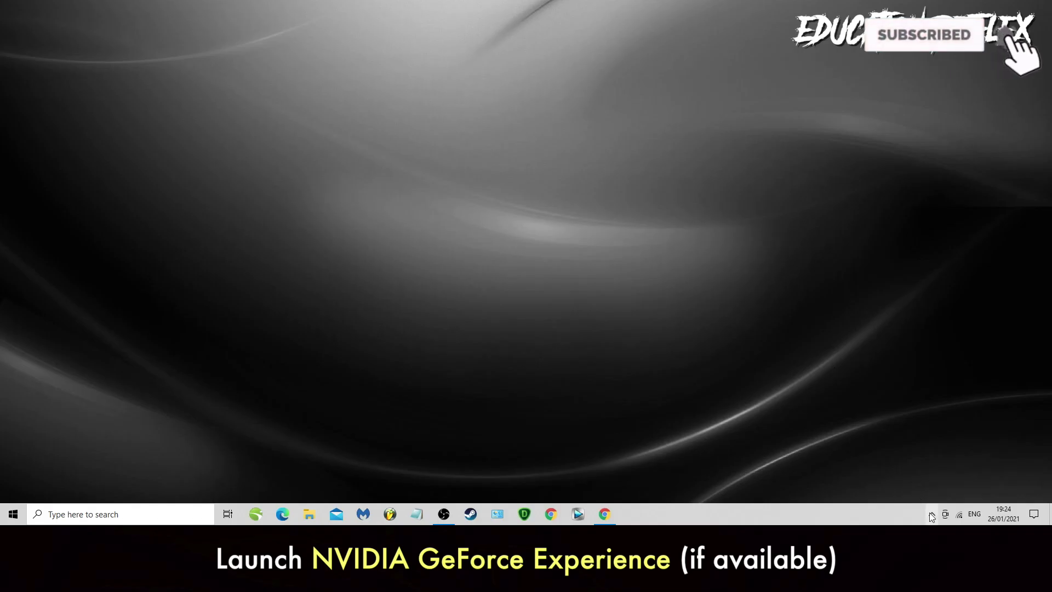
# - Launch NVIDIA GeForce Experience and open the details of Counter-Strike: Global Offensive
pyautogui.click(931, 515)
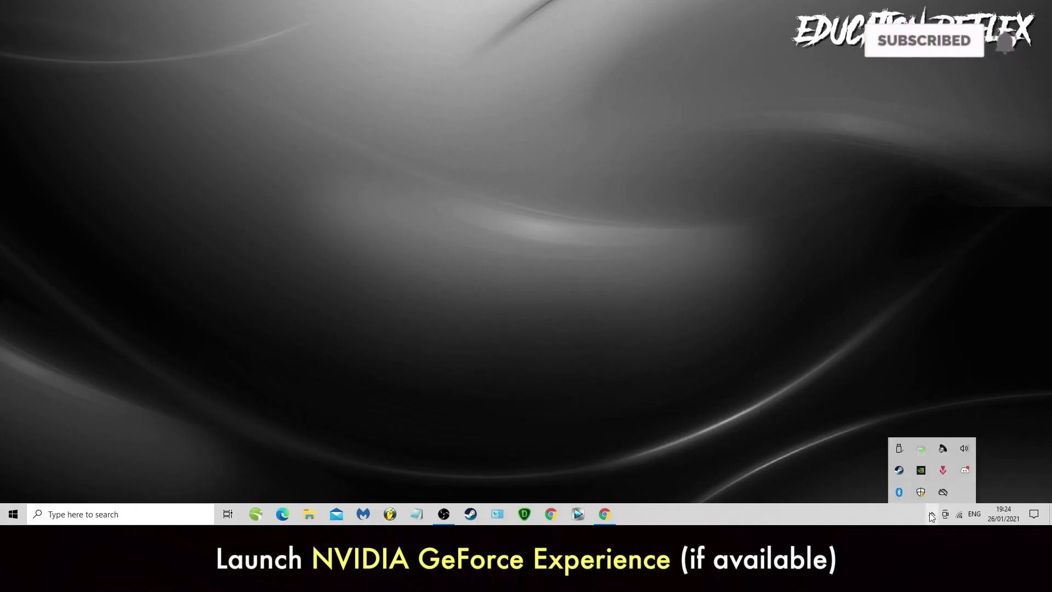
pyautogui.rightClick(922, 470)
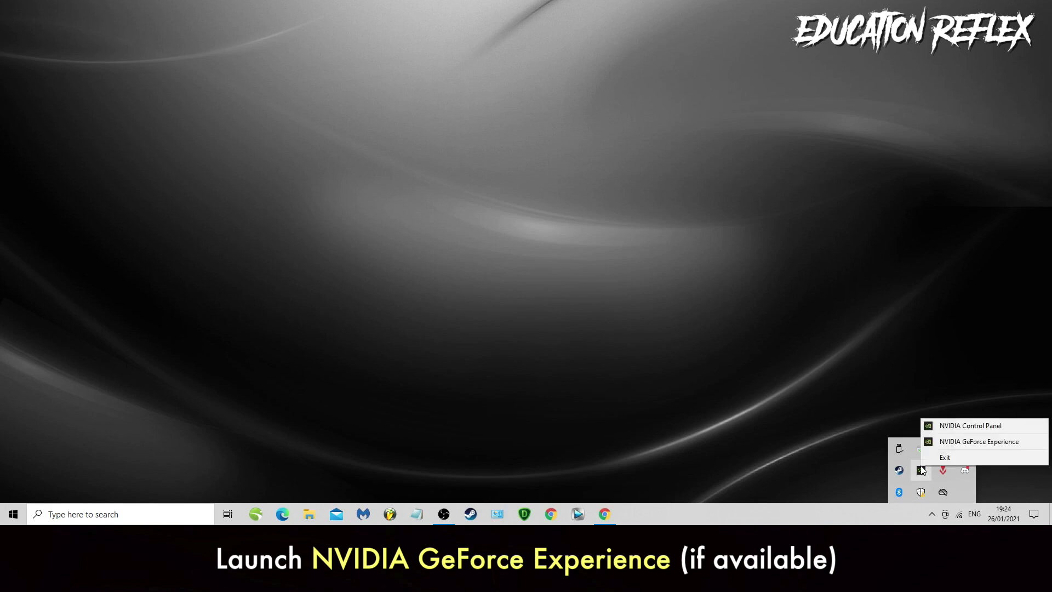
pyautogui.click(947, 442)
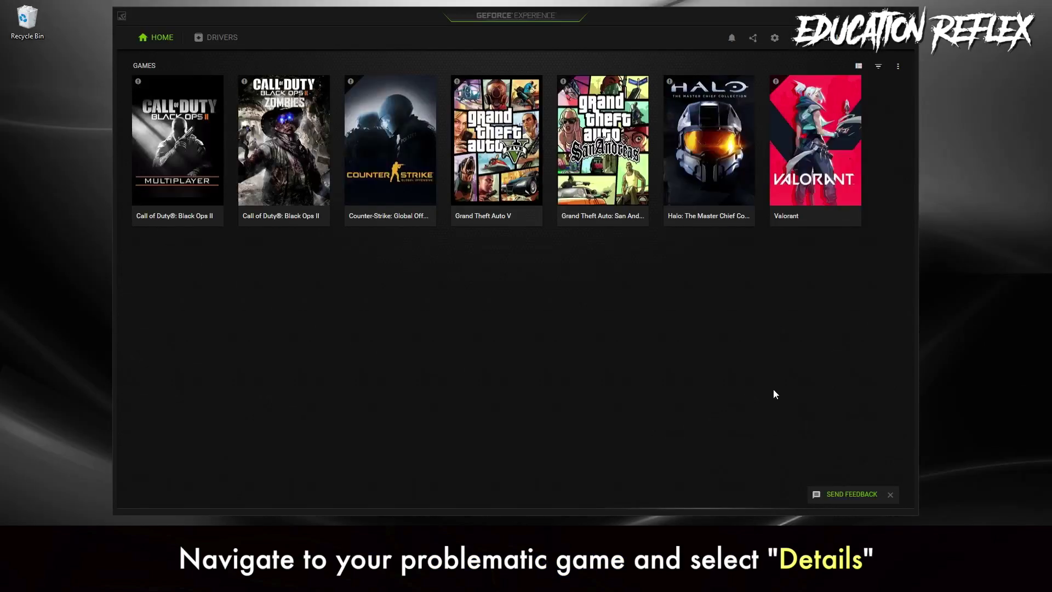
pyautogui.moveTo(420, 178)
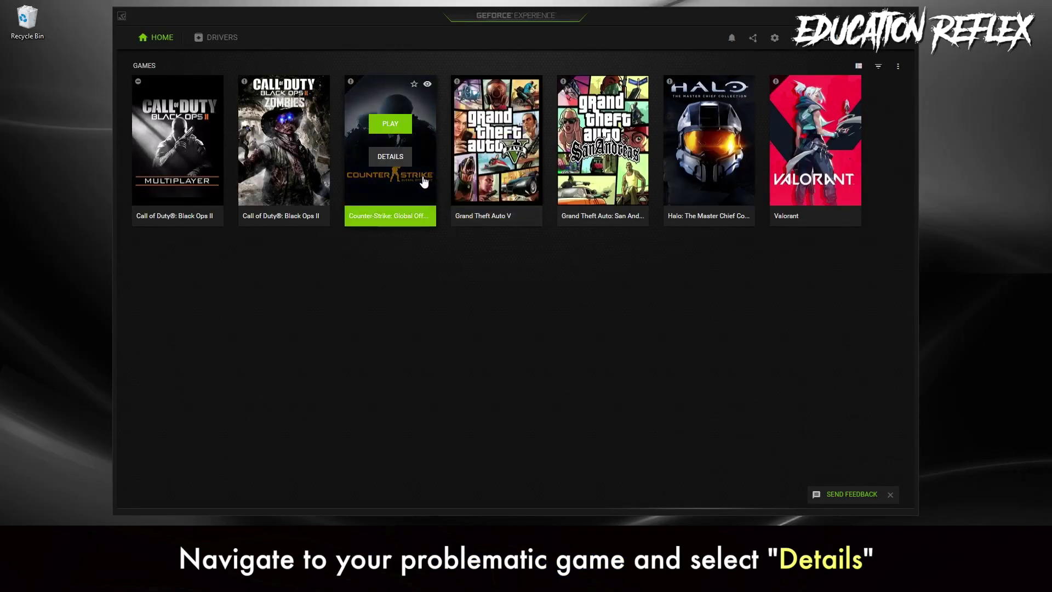
pyautogui.click(403, 160)
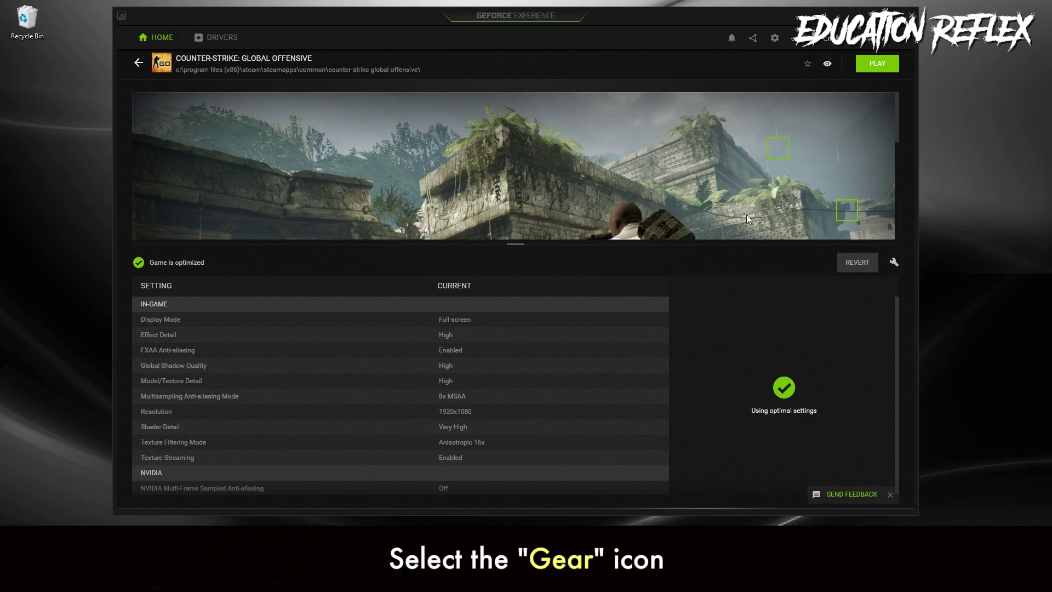
# - Set the game's custom optimization fully to Performance and apply it
pyautogui.click(895, 264)
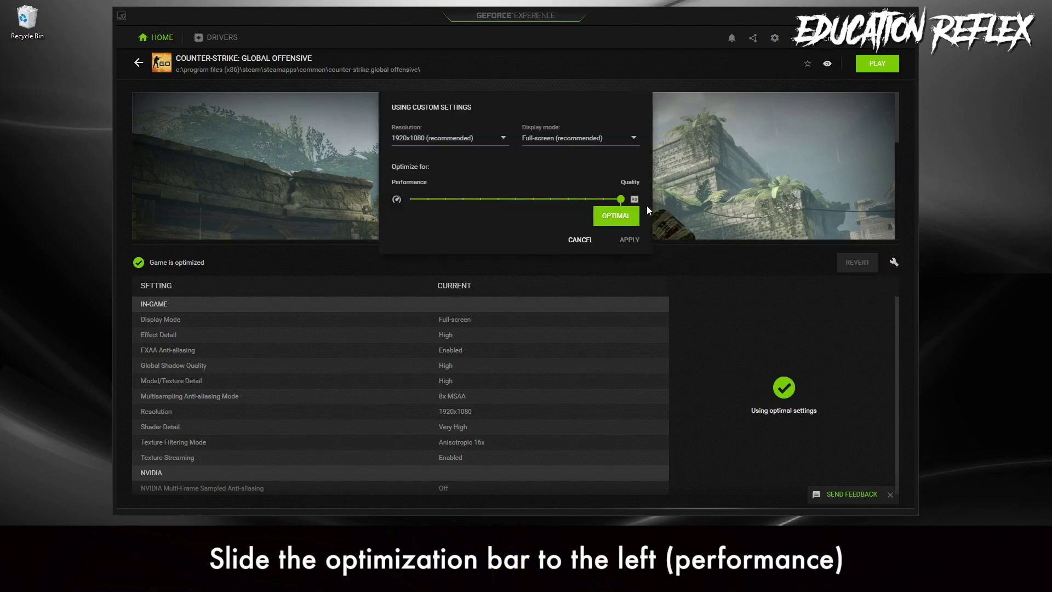
pyautogui.moveTo(621, 200); pyautogui.dragTo(406, 201)
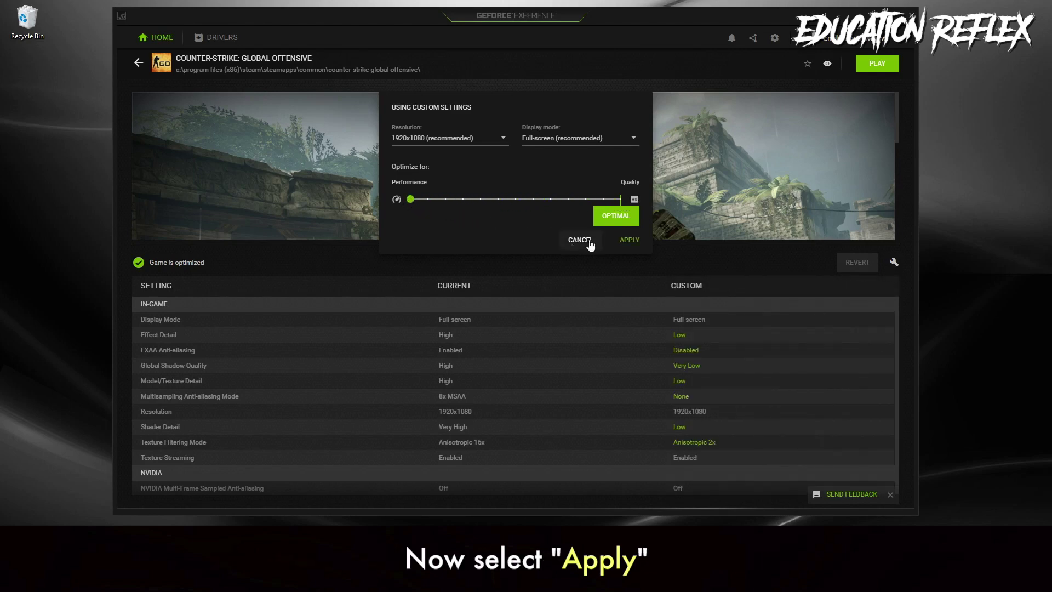
pyautogui.click(629, 241)
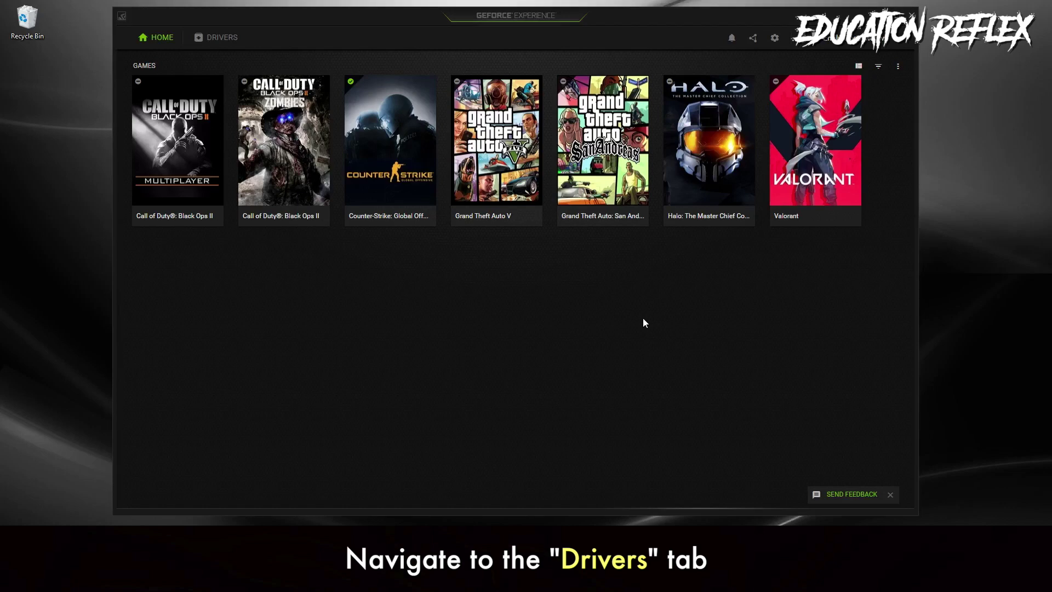
# - Check for graphics driver updates and reinstall the GeForce Game Ready Driver with Express Installation
pyautogui.click(223, 40)
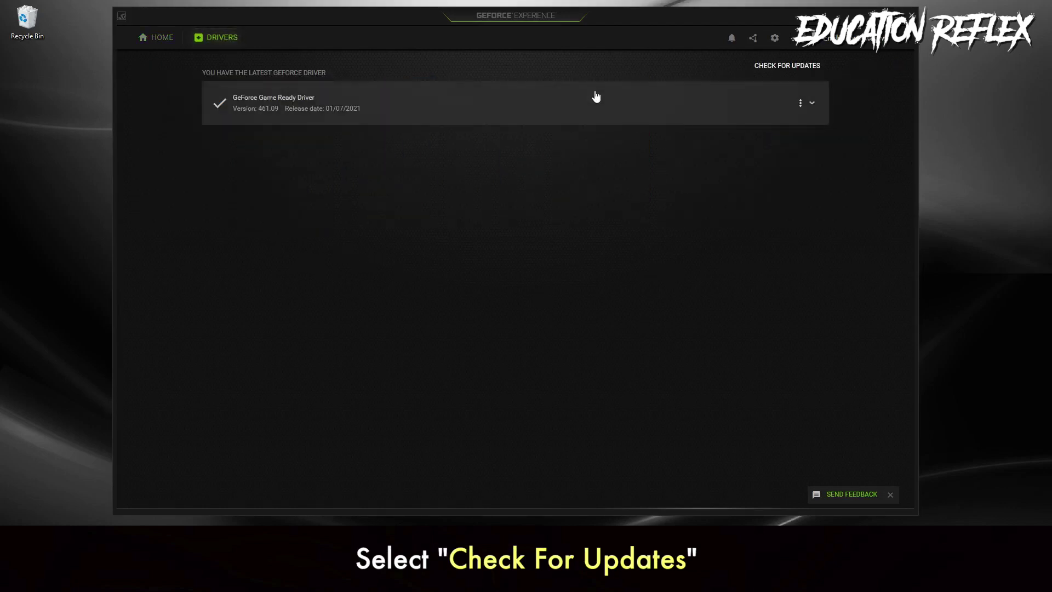
pyautogui.click(793, 69)
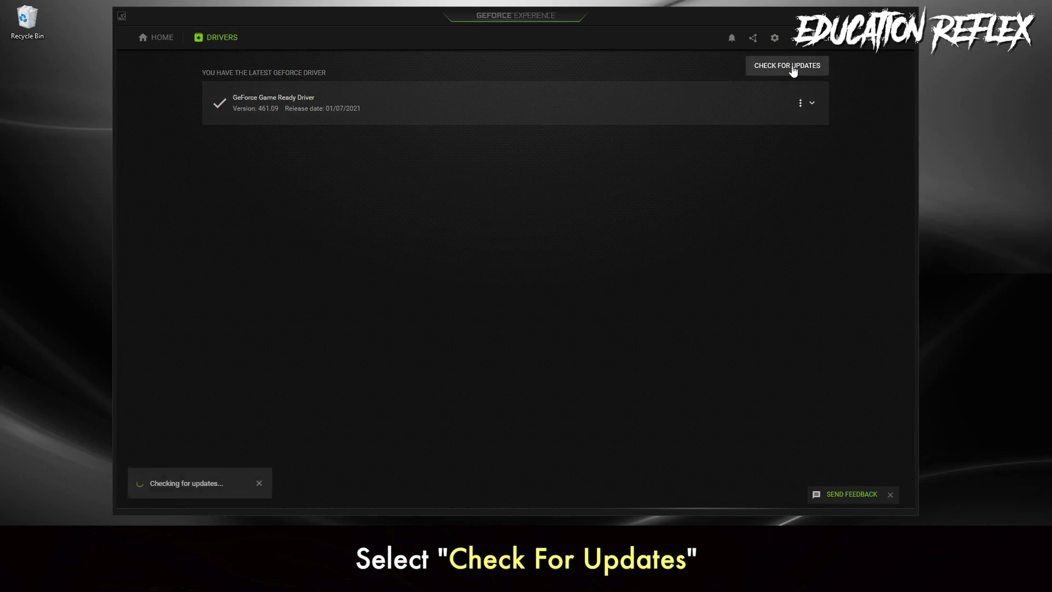
pyautogui.click(801, 103)
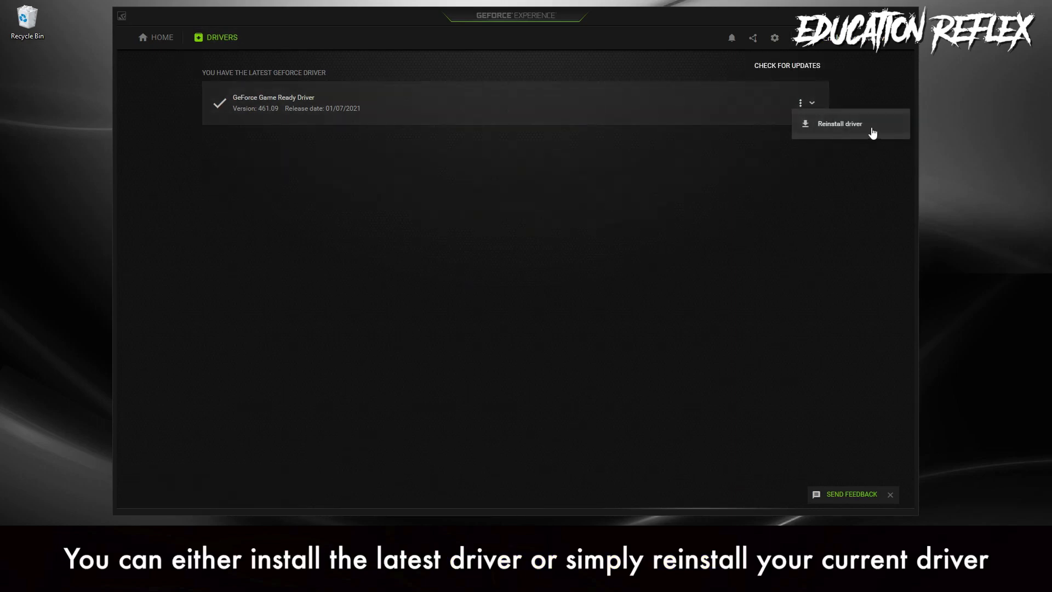
pyautogui.click(840, 124)
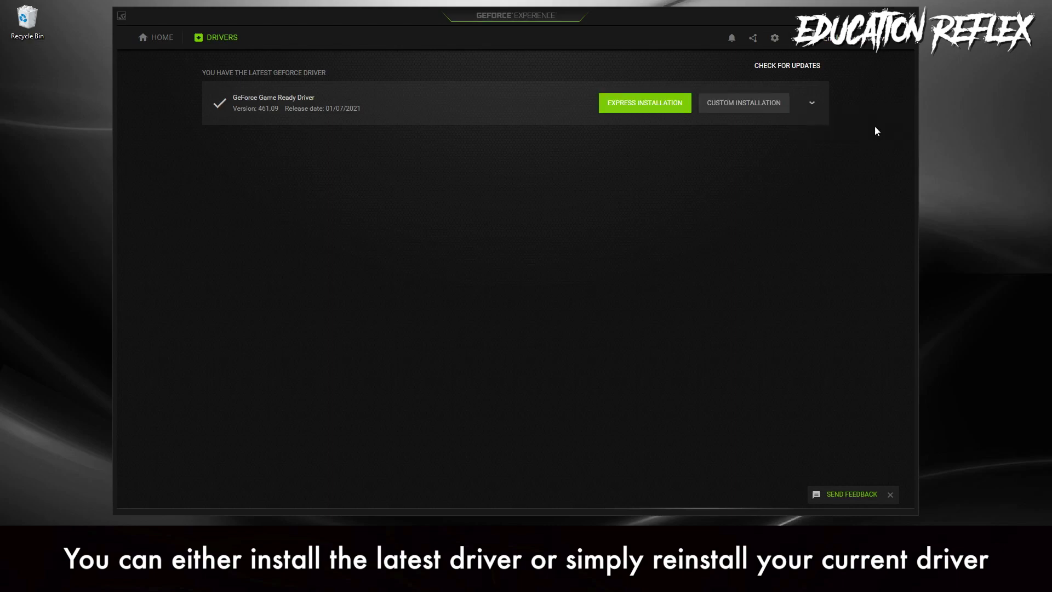
pyautogui.click(657, 103)
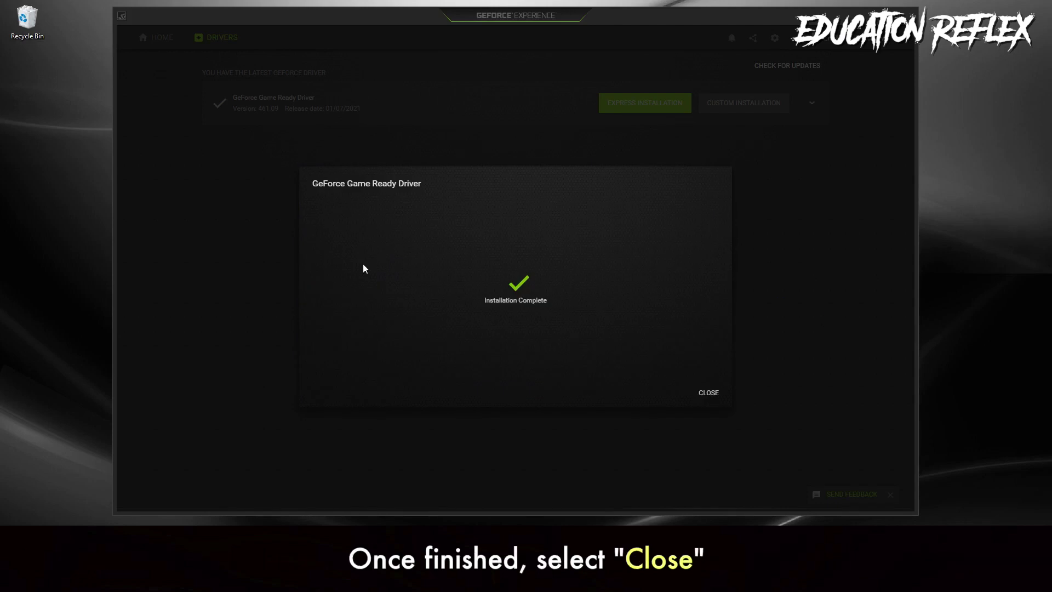
pyautogui.click(710, 393)
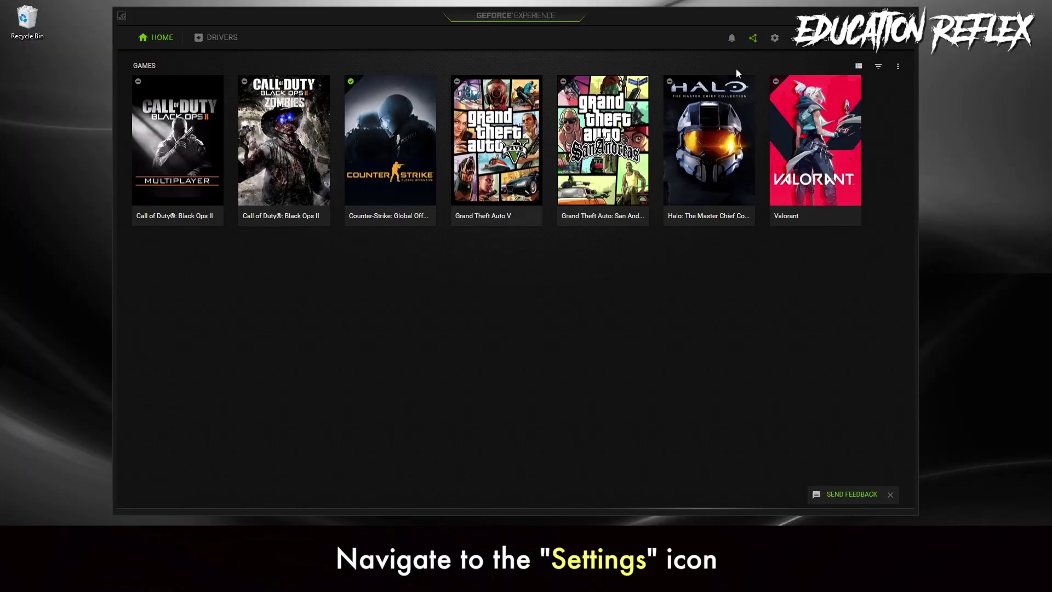
# - Turn off In-Game Overlay in the general settings of GeForce Experience
pyautogui.click(774, 41)
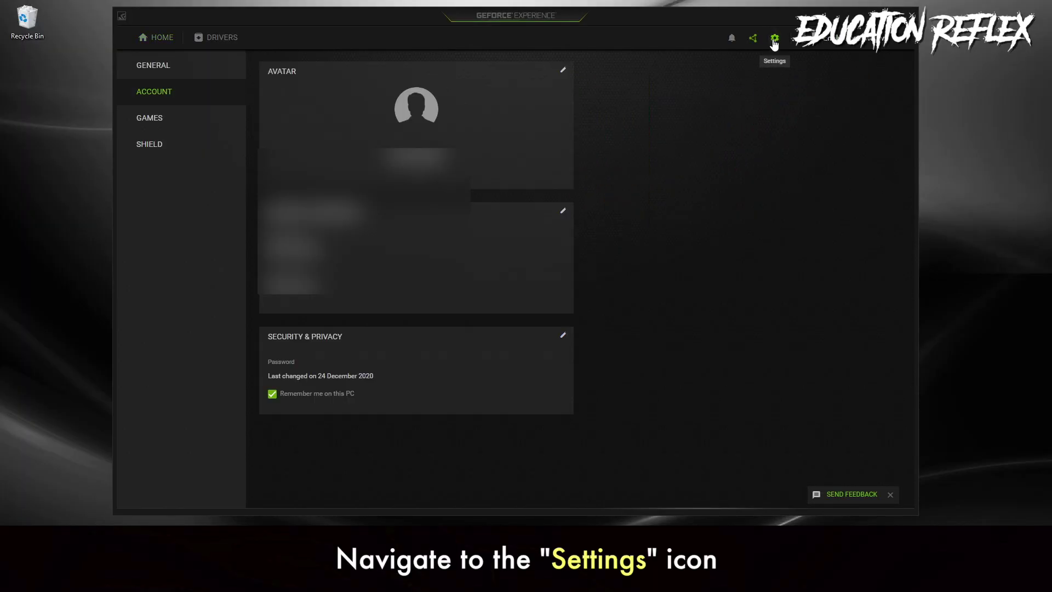
pyautogui.click(185, 66)
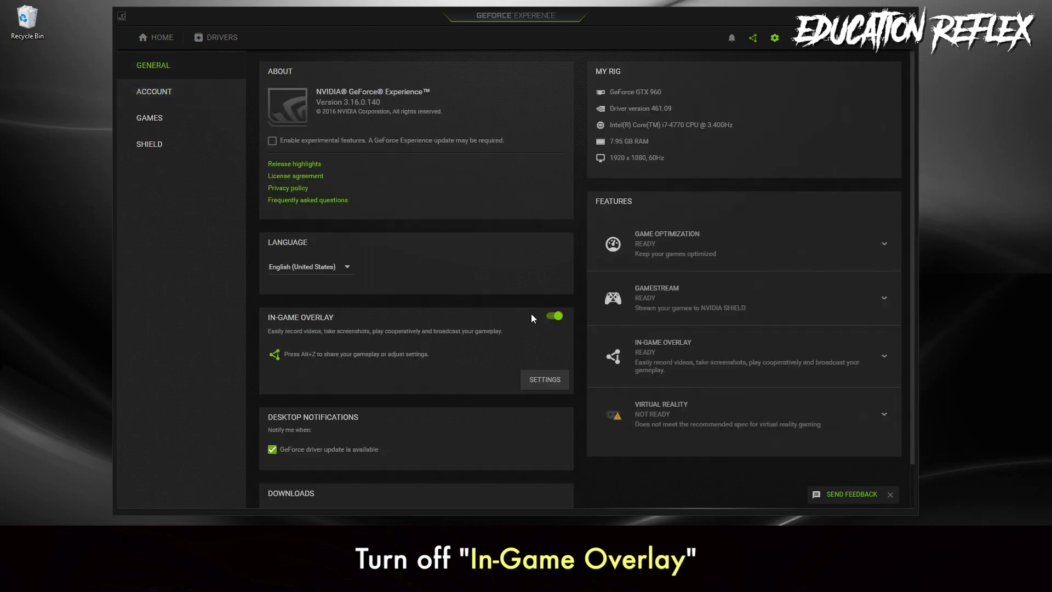
pyautogui.click(552, 321)
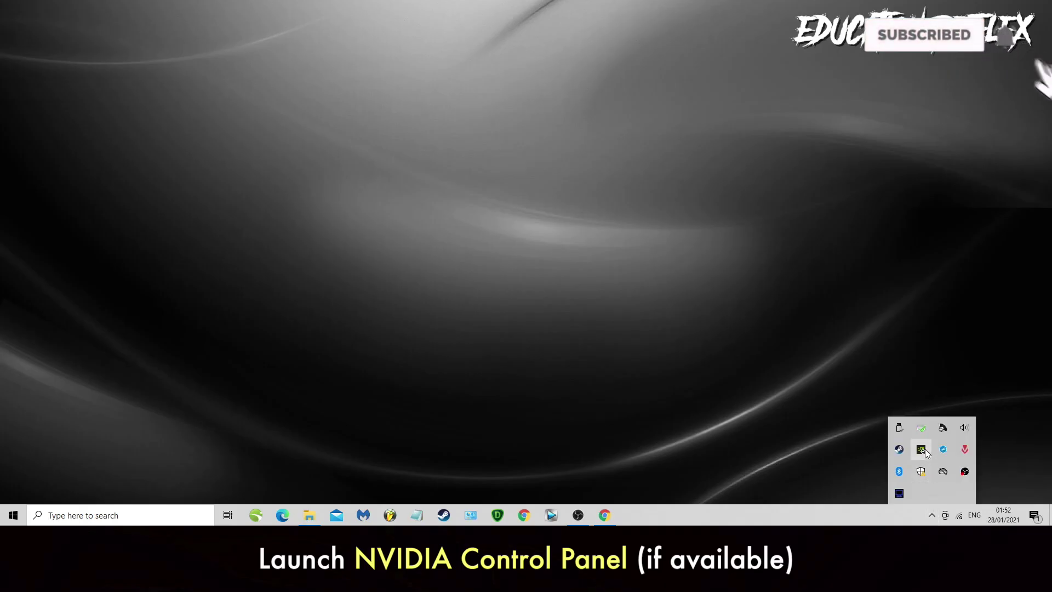
# - Launch NVIDIA Control Panel and set Vertical sync to Off in the Counter-Strike: Global Offensive program settings, applying the change
pyautogui.rightClick(924, 450)
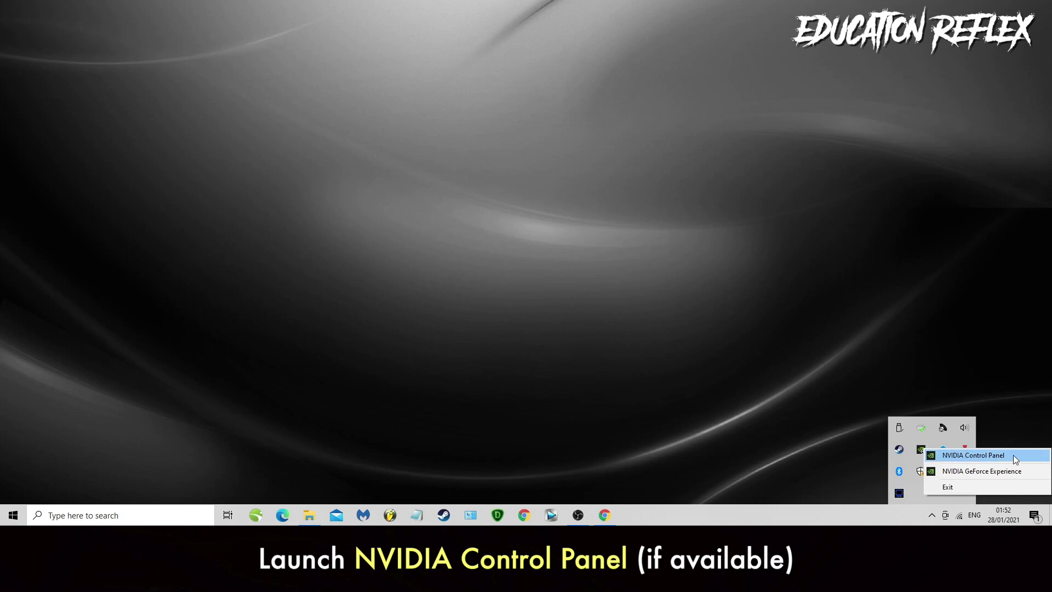
pyautogui.click(1012, 455)
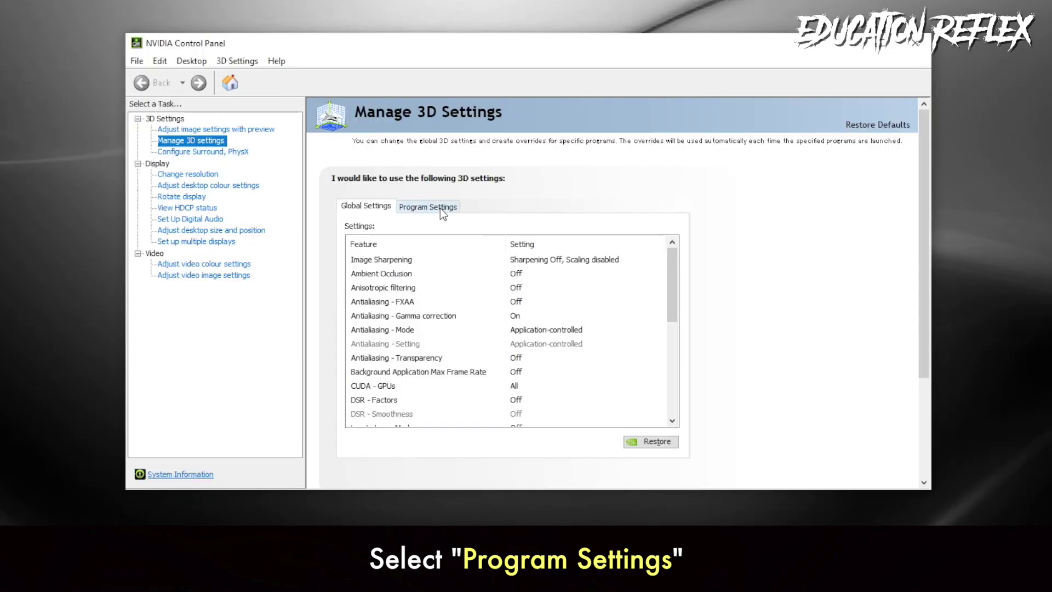
pyautogui.click(459, 164)
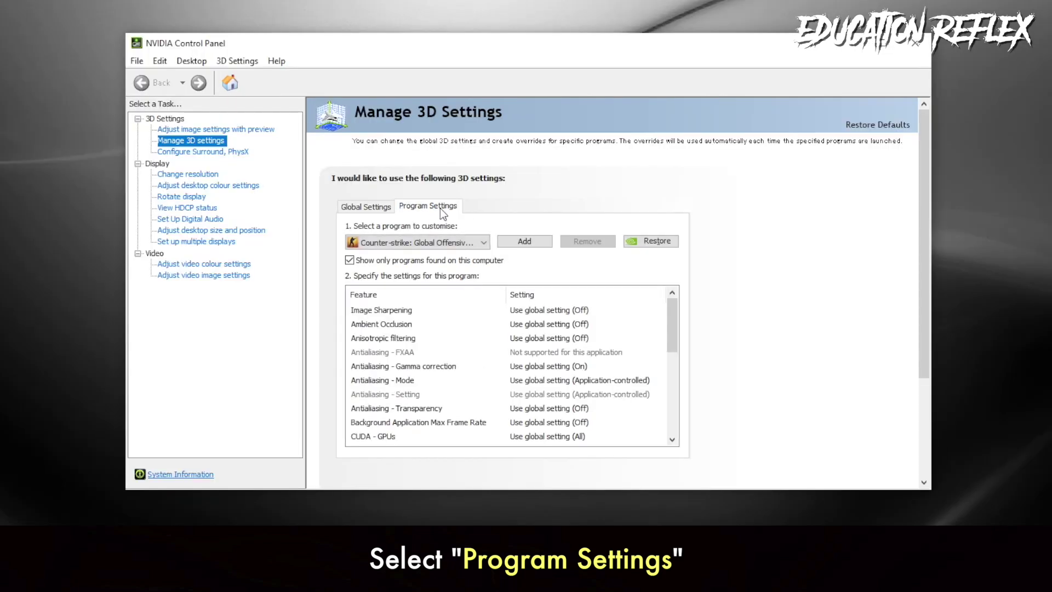
pyautogui.moveTo(671, 307); pyautogui.dragTo(671, 414)
pyautogui.click(524, 420)
pyautogui.click(524, 421)
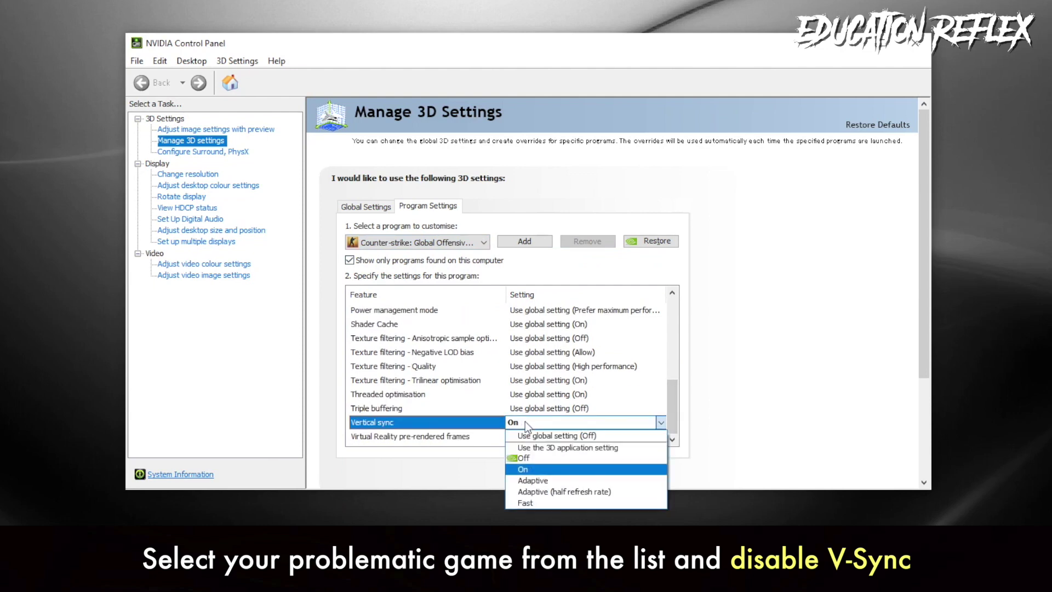
pyautogui.click(544, 457)
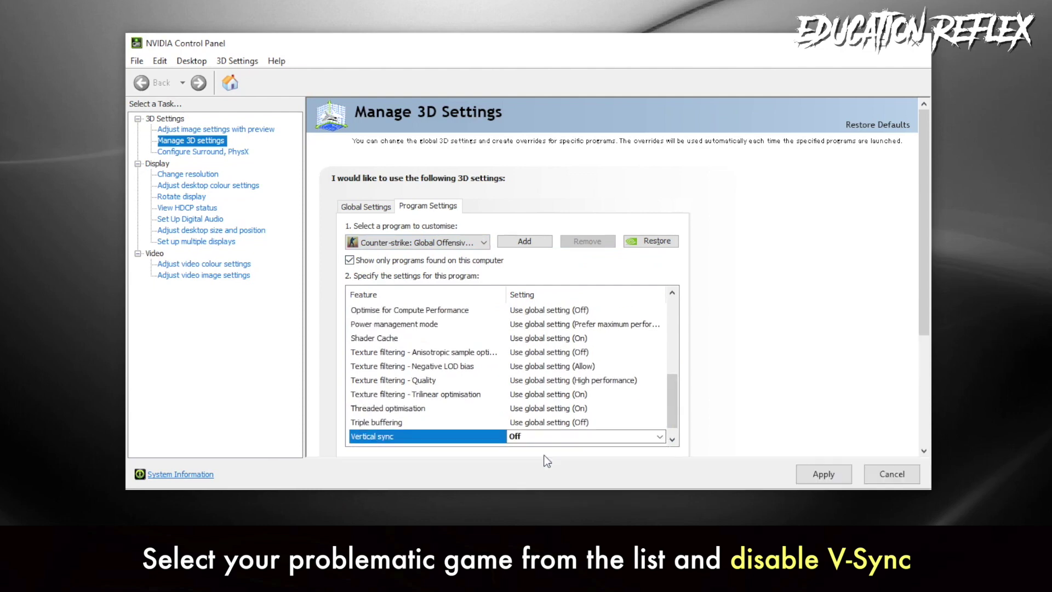
pyautogui.click(827, 477)
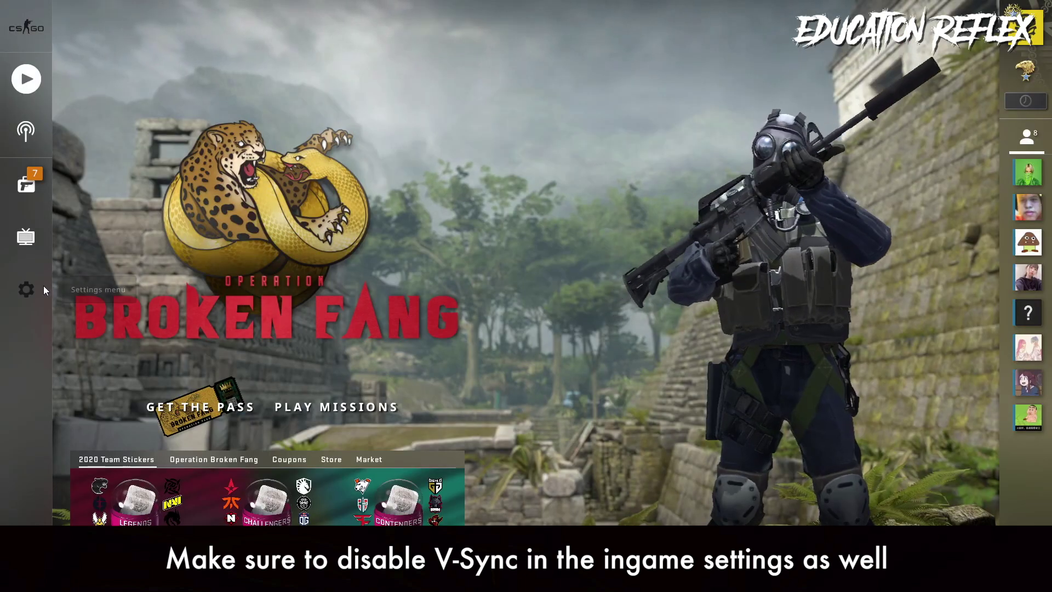
# - In Counter-Strike: Global Offensive, set Wait for Vertical Sync to Disabled in the video settings
pyautogui.click(28, 288)
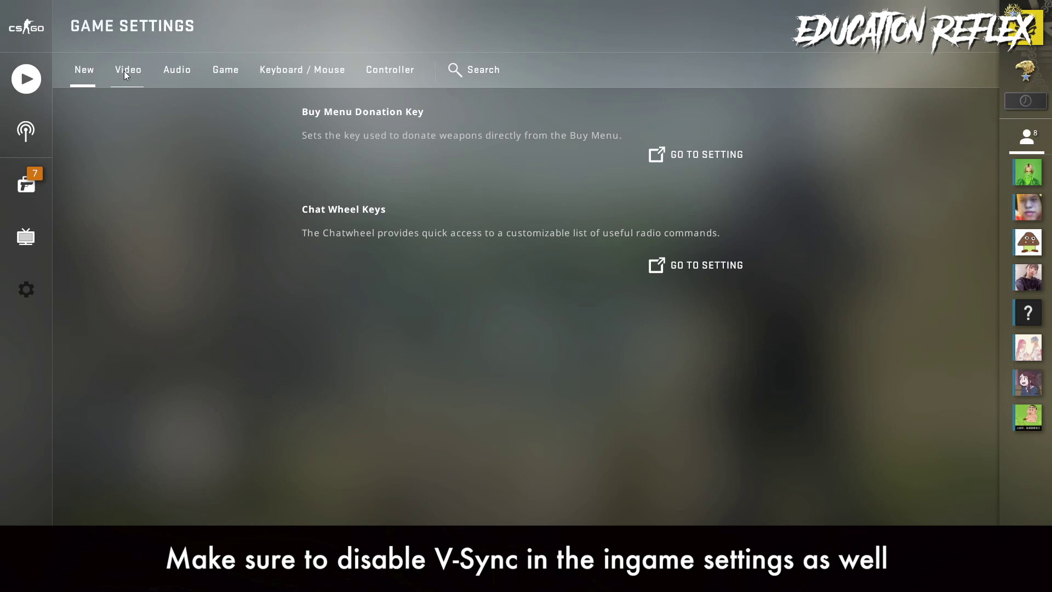
pyautogui.click(124, 71)
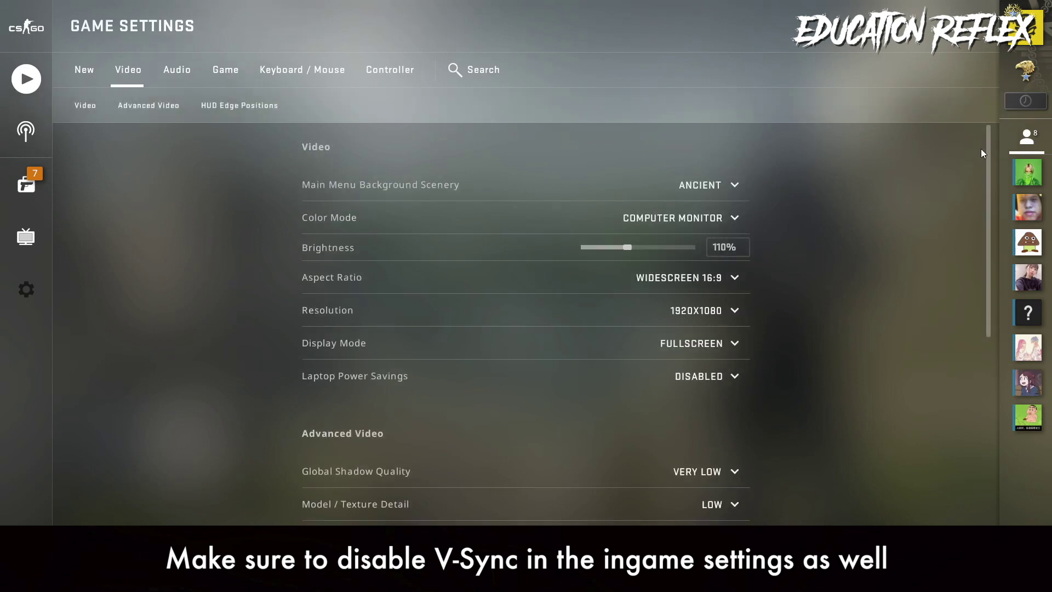
pyautogui.moveTo(988, 146); pyautogui.dragTo(997, 364)
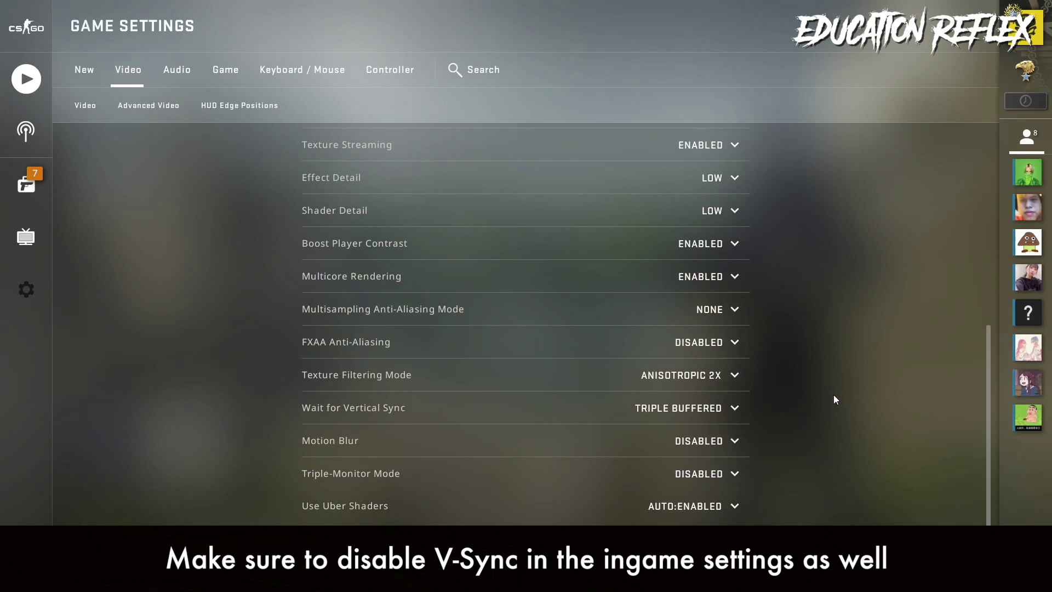
pyautogui.click(719, 410)
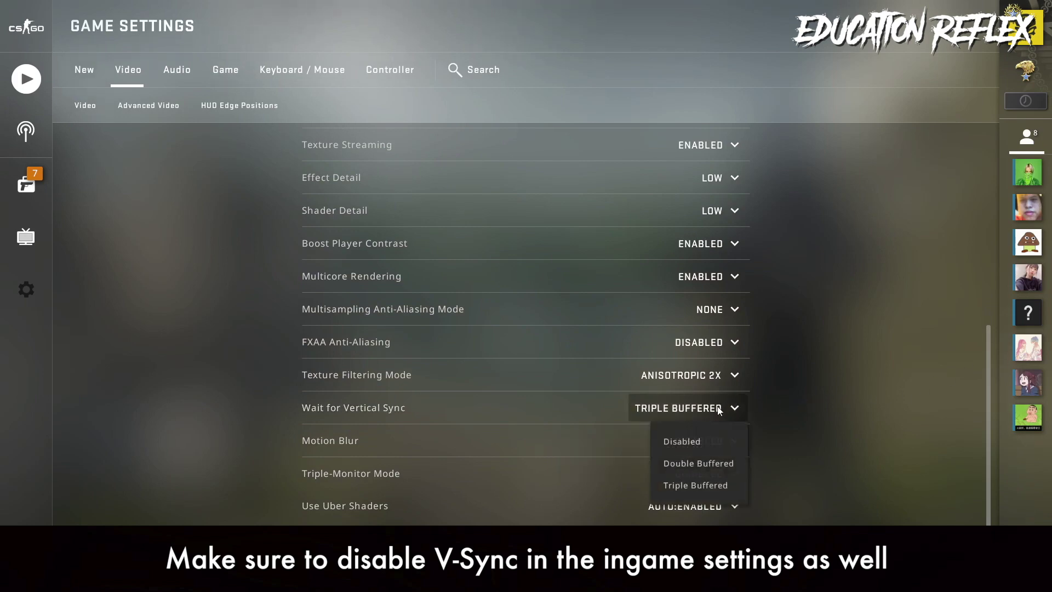
pyautogui.click(711, 441)
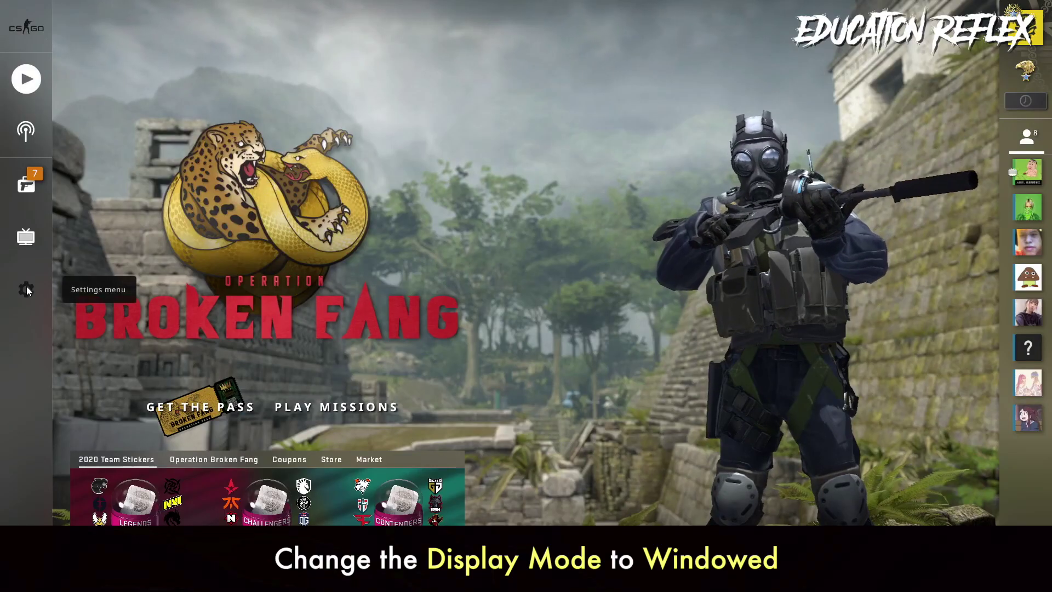
# - Set the game's Display Mode to Windowed in the video settings
pyautogui.click(27, 286)
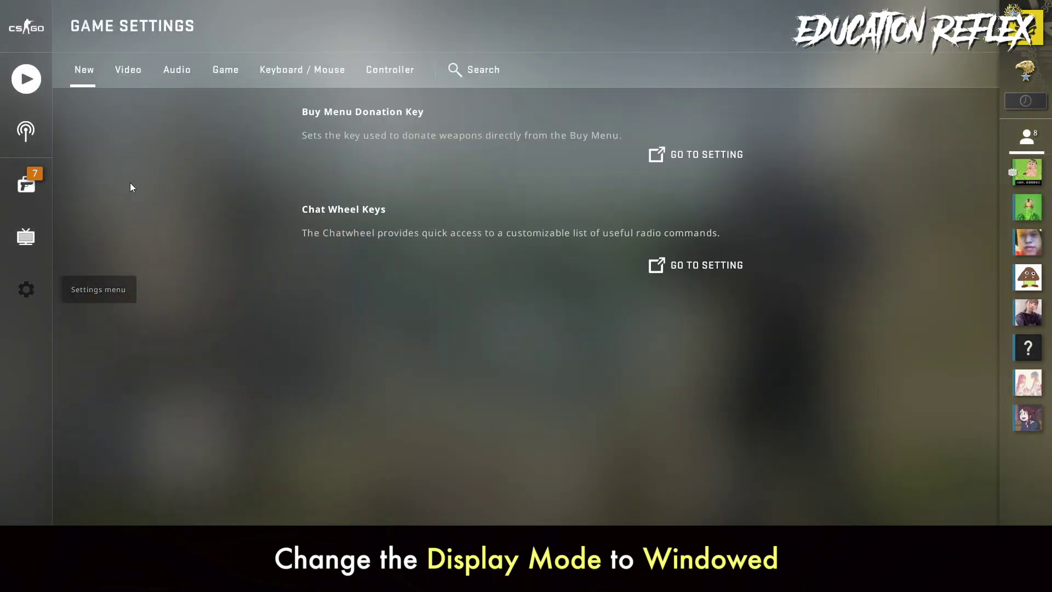
pyautogui.click(141, 70)
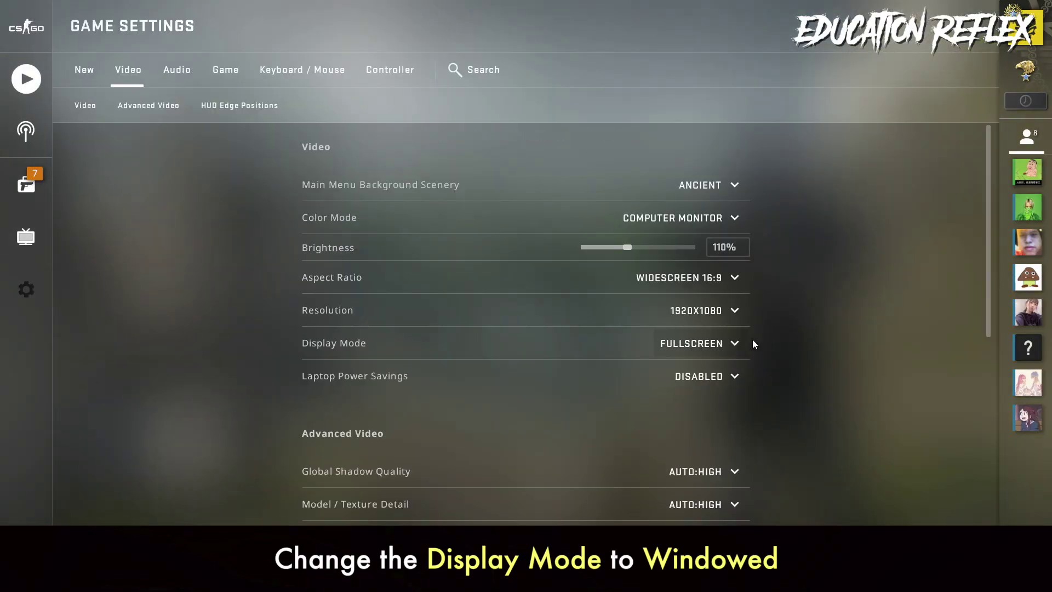
pyautogui.click(737, 342)
pyautogui.click(713, 373)
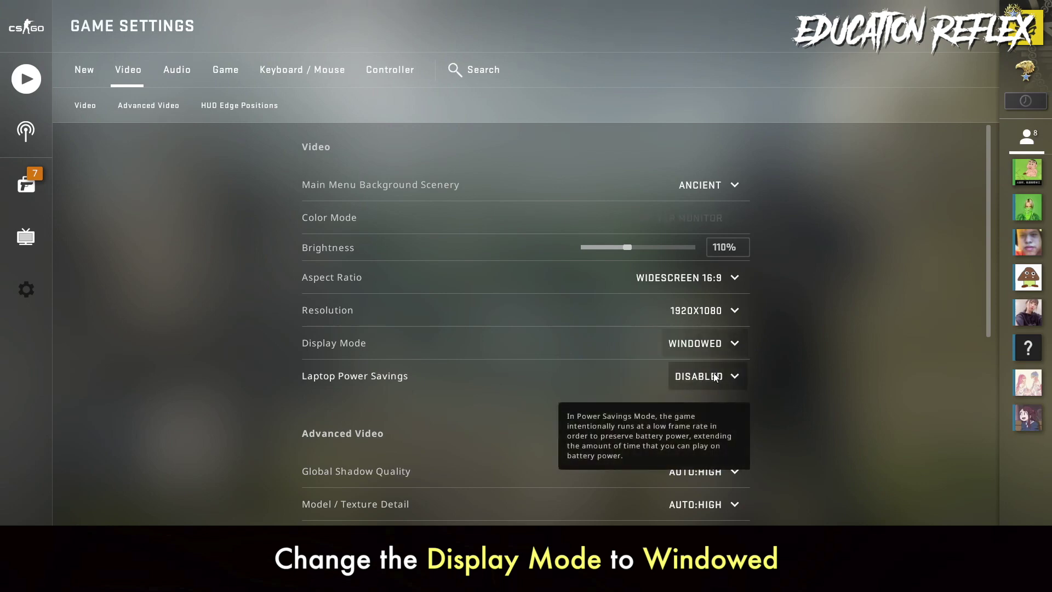
# - Set Global Shadow Quality to Very Low and Model / Texture Detail to Low
pyautogui.scroll(-3, 814, 371)
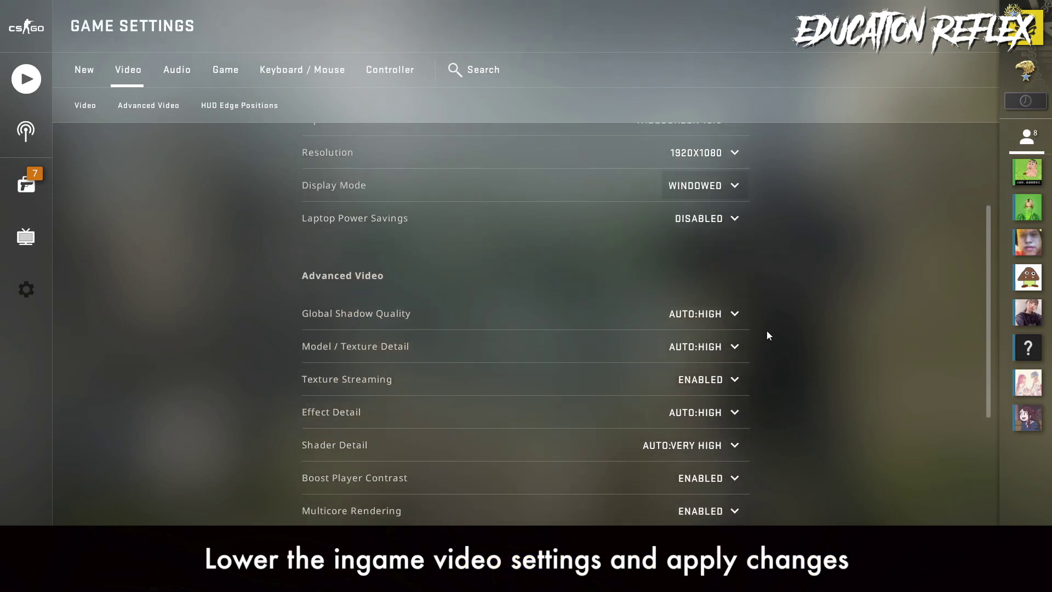
pyautogui.click(736, 317)
pyautogui.click(729, 346)
pyautogui.click(723, 352)
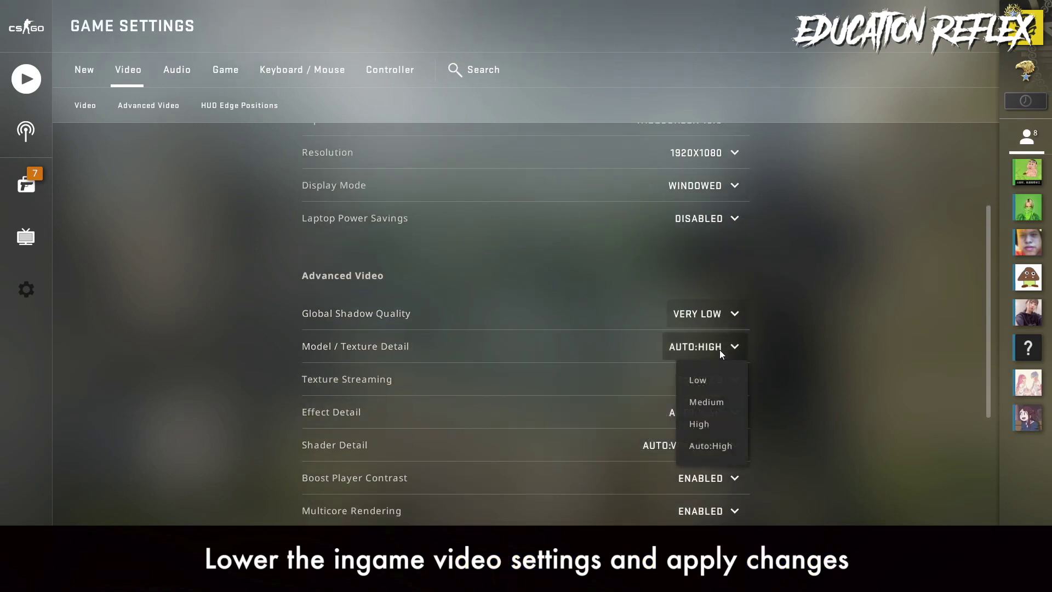
pyautogui.click(728, 378)
# - Set Texture Streaming to Disabled and Effect Detail to Low in the advanced video settings
pyautogui.scroll(-2, 770, 359)
pyautogui.click(725, 275)
pyautogui.click(726, 307)
pyautogui.click(728, 313)
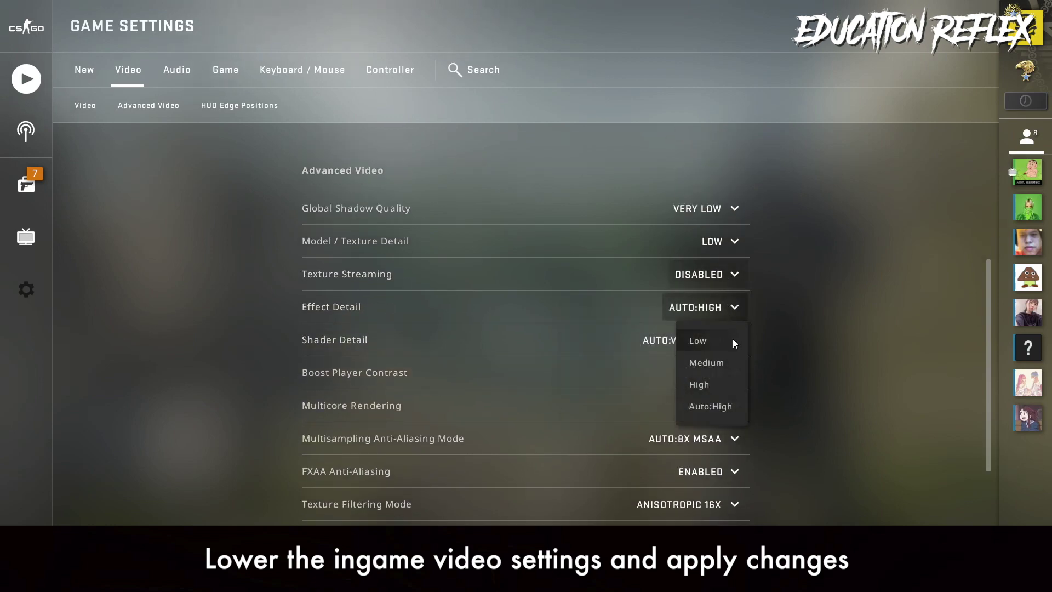
pyautogui.click(733, 341)
# - Set Shader Detail to Low and Boost Player Contrast to Disabled
pyautogui.click(735, 344)
pyautogui.click(725, 371)
pyautogui.click(734, 376)
pyautogui.click(716, 406)
# - Set Multicore Rendering to Disabled and Multisampling Anti-Aliasing Mode to None
pyautogui.click(723, 406)
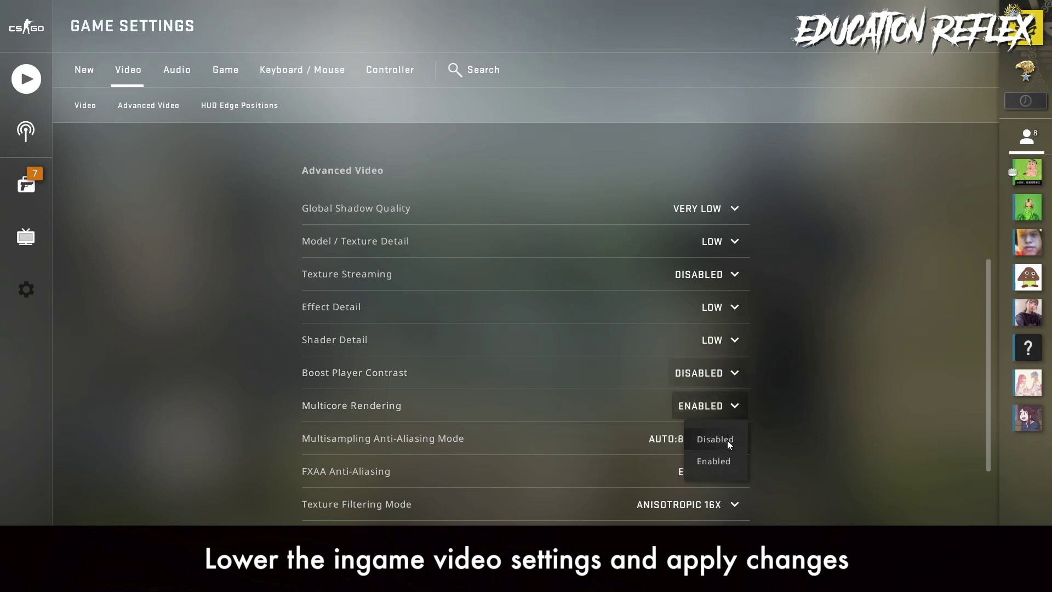
pyautogui.click(716, 438)
pyautogui.scroll(-1, 808, 423)
pyautogui.scroll(-3, 808, 423)
pyautogui.click(710, 337)
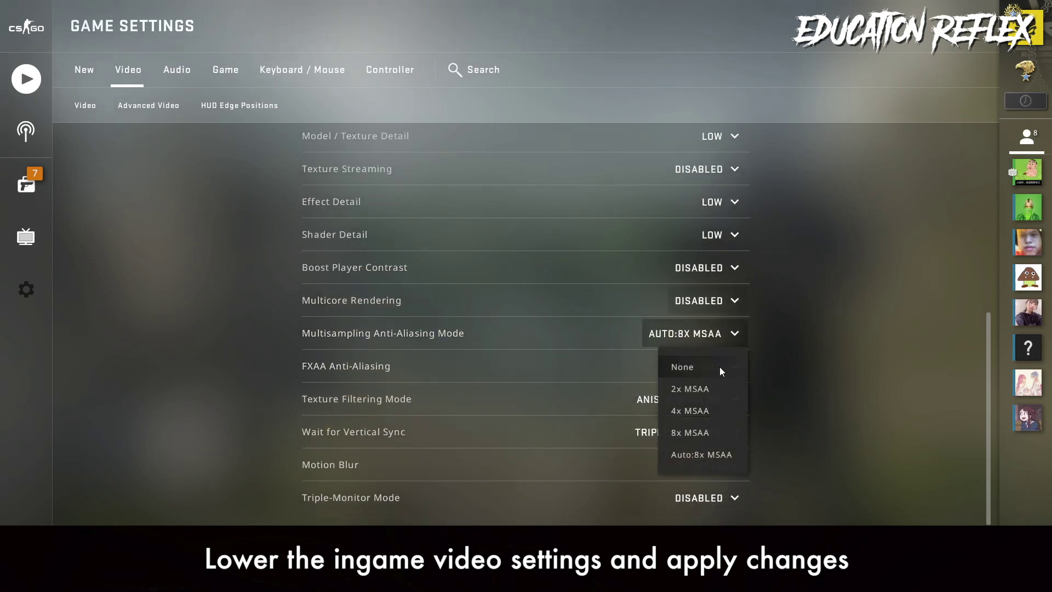
pyautogui.click(718, 367)
# - Set FXAA Anti-Aliasing to Disabled and Texture Filtering Mode to Bilinear
pyautogui.scroll(-1, 777, 370)
pyautogui.click(724, 342)
pyautogui.click(724, 367)
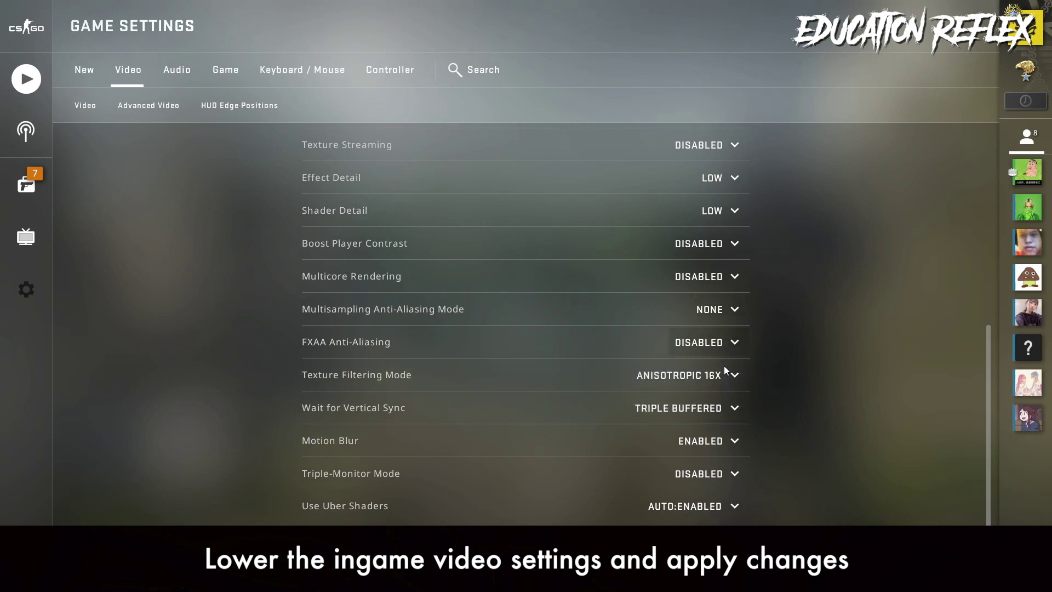
pyautogui.click(734, 378)
pyautogui.click(723, 409)
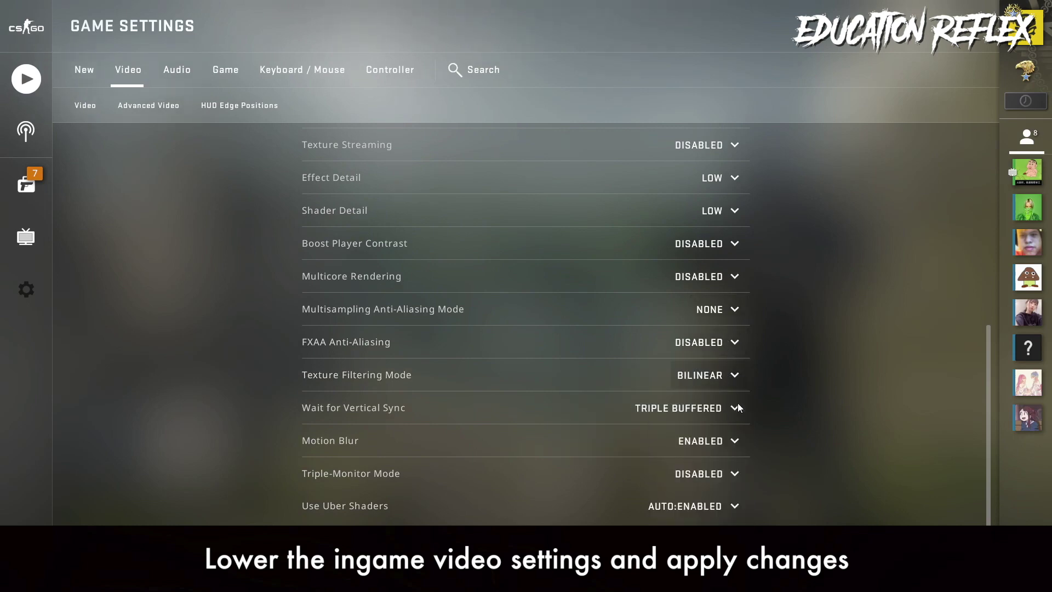
# - Set both Wait for Vertical Sync and Motion Blur to Disabled
pyautogui.click(733, 409)
pyautogui.click(721, 442)
pyautogui.click(731, 441)
pyautogui.click(724, 472)
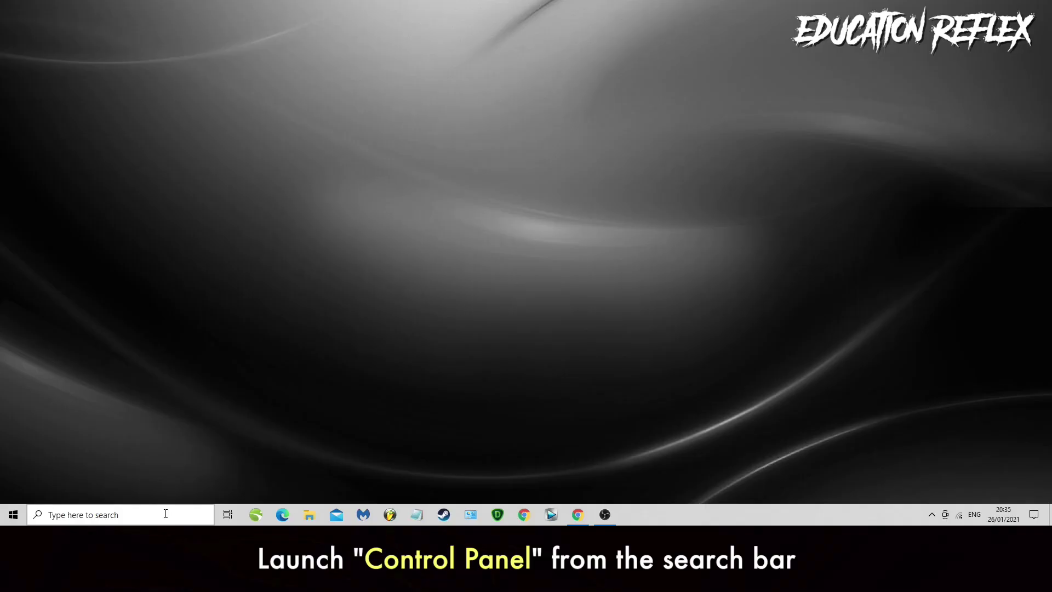
# - Launch the Windows Control Panel and open System from the Large icons view
pyautogui.click(211, 514)
pyautogui.write('Control Panel')
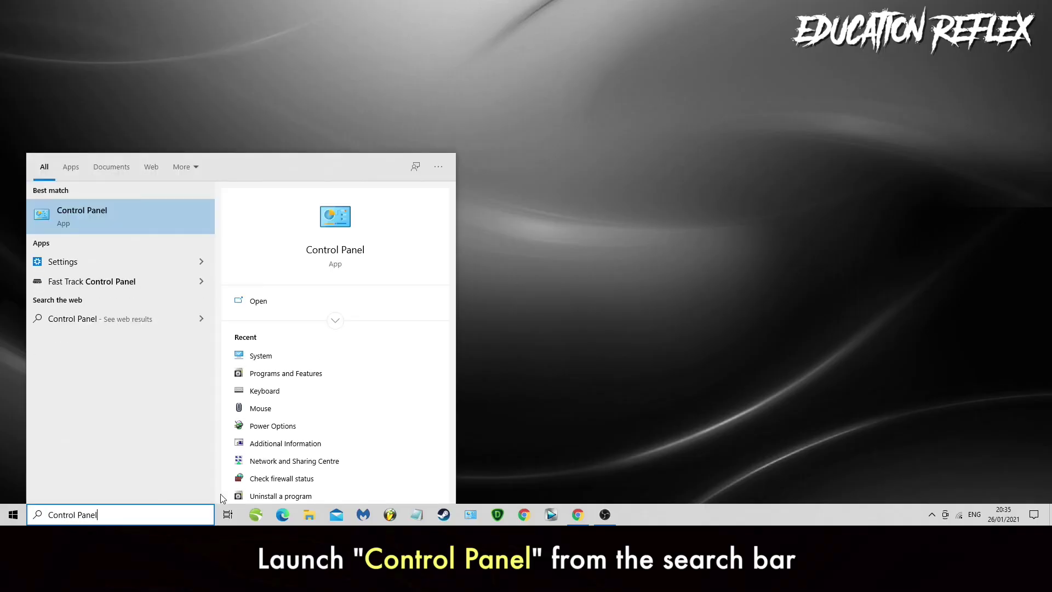
pyautogui.click(152, 210)
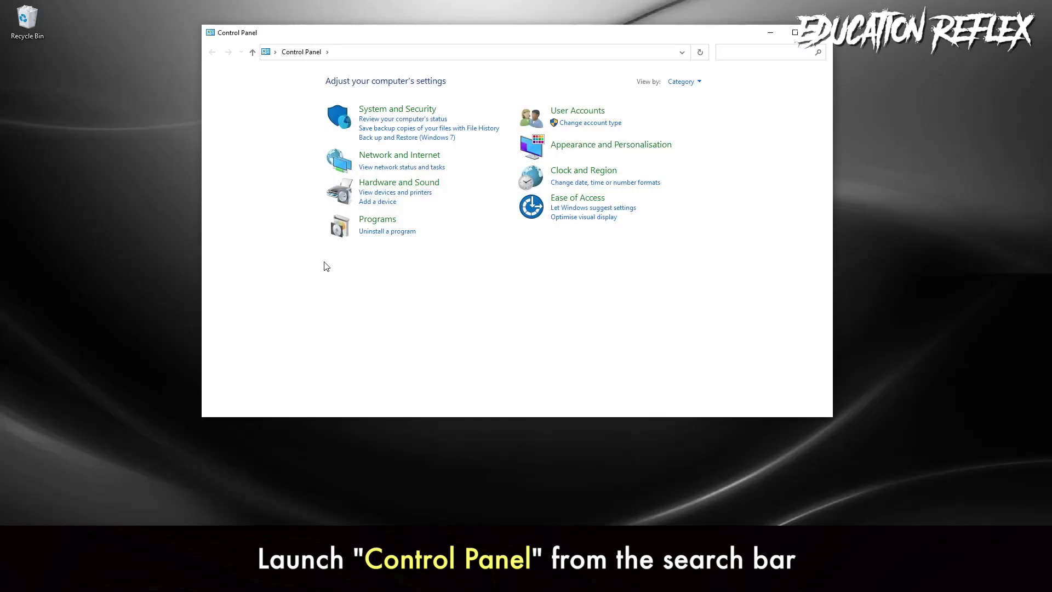
pyautogui.click(691, 82)
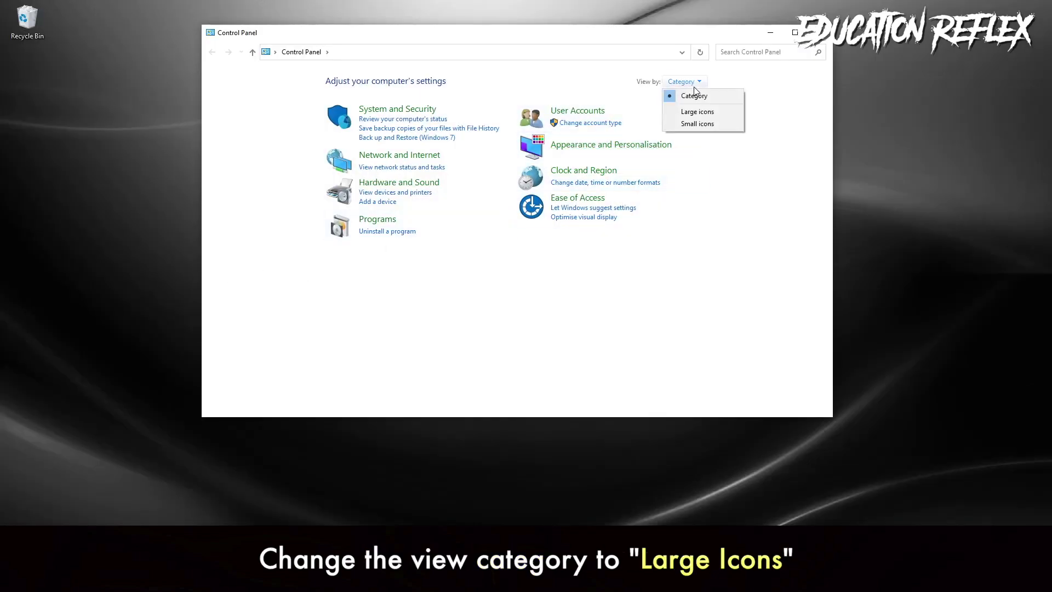
pyautogui.click(697, 112)
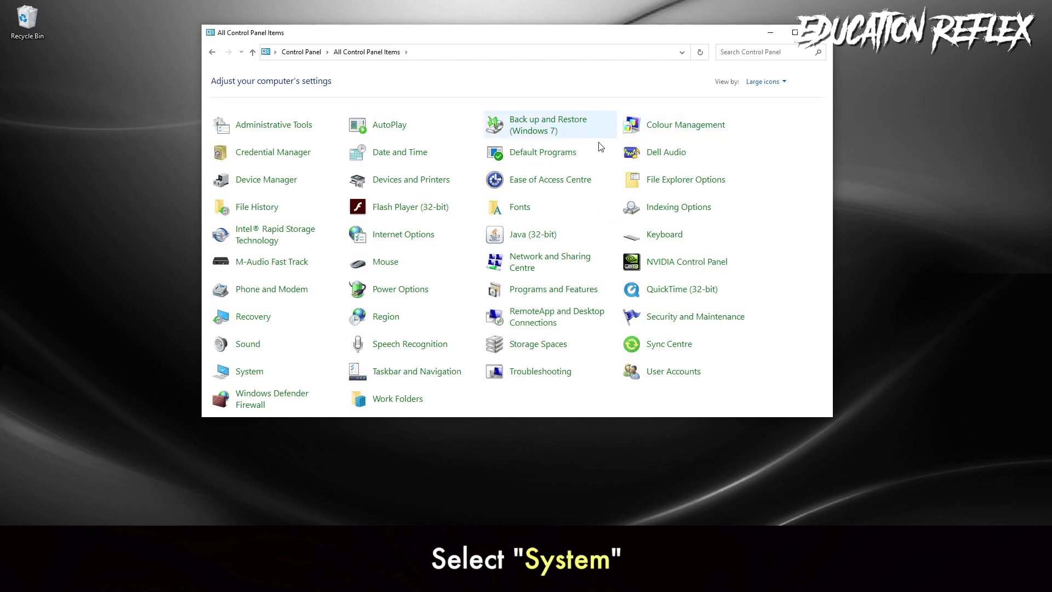
pyautogui.click(251, 375)
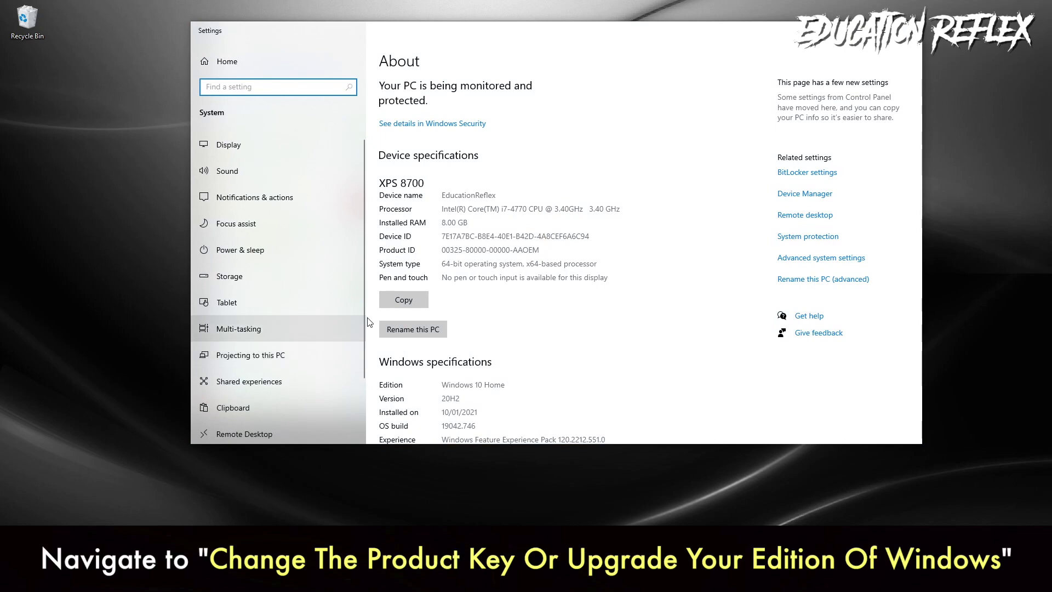
# - Follow the link for changing the product key or upgrading the Windows edition, and check for updates in Windows Update
pyautogui.scroll(-4, 685, 168)
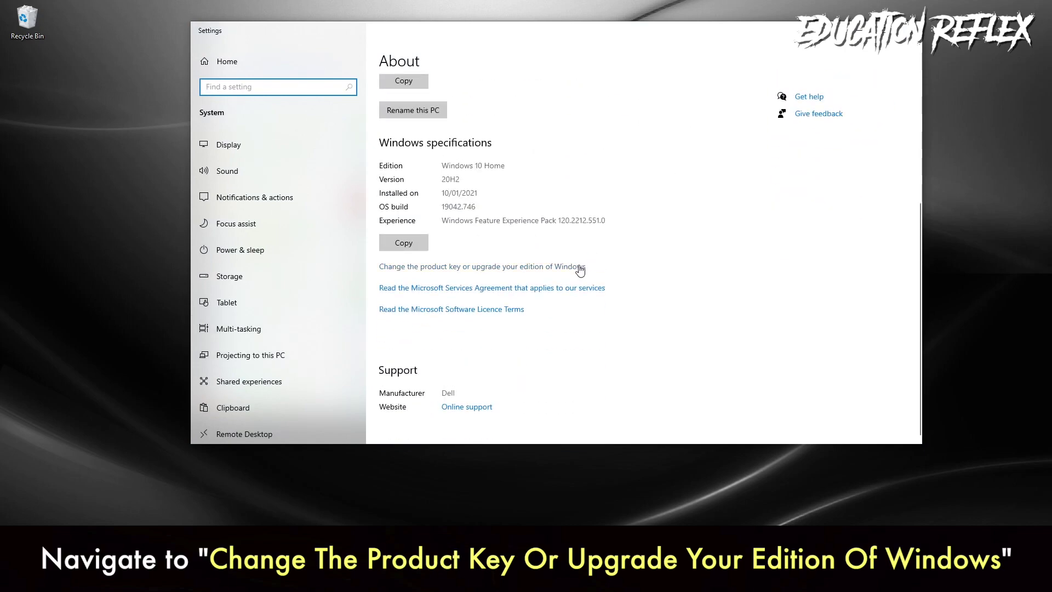
pyautogui.click(580, 267)
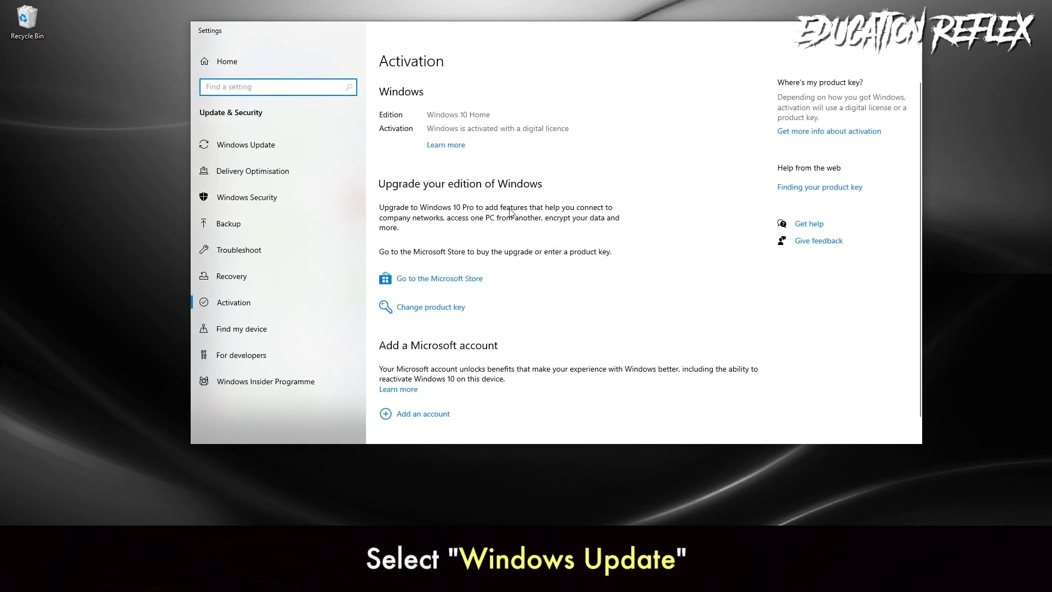
pyautogui.click(268, 146)
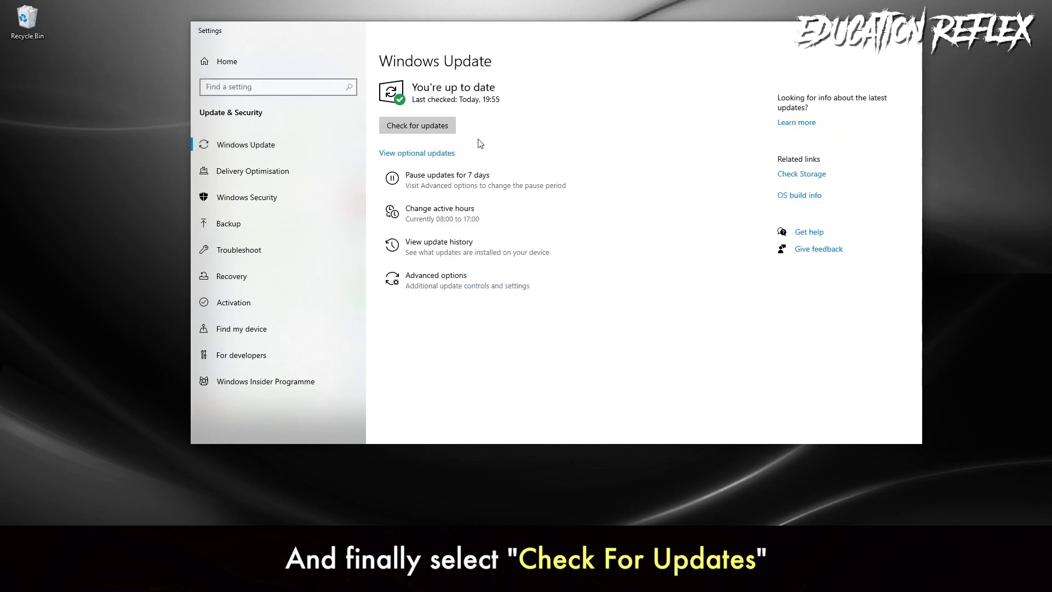
pyautogui.click(433, 128)
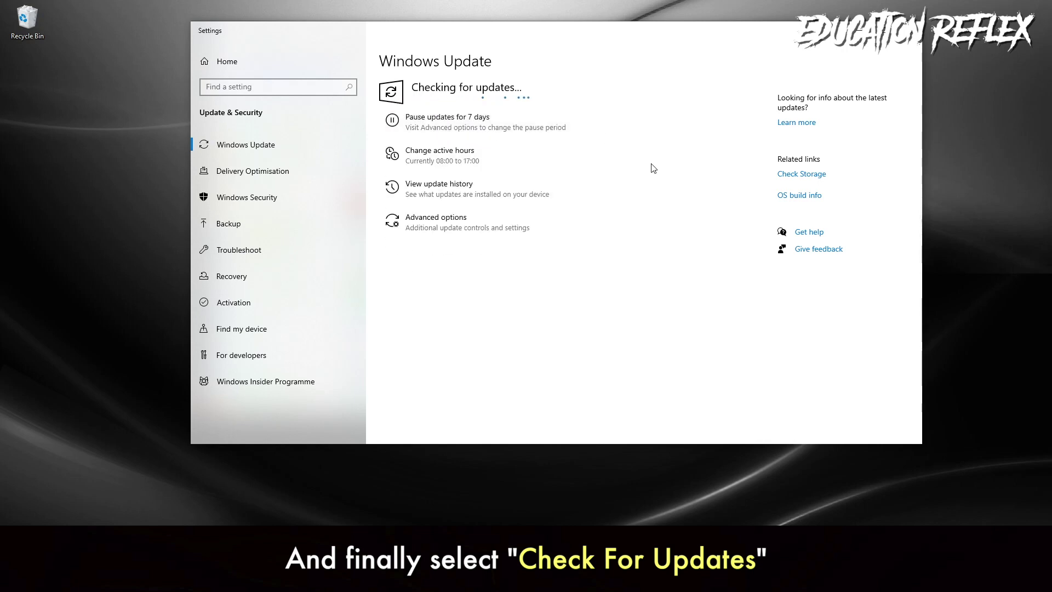